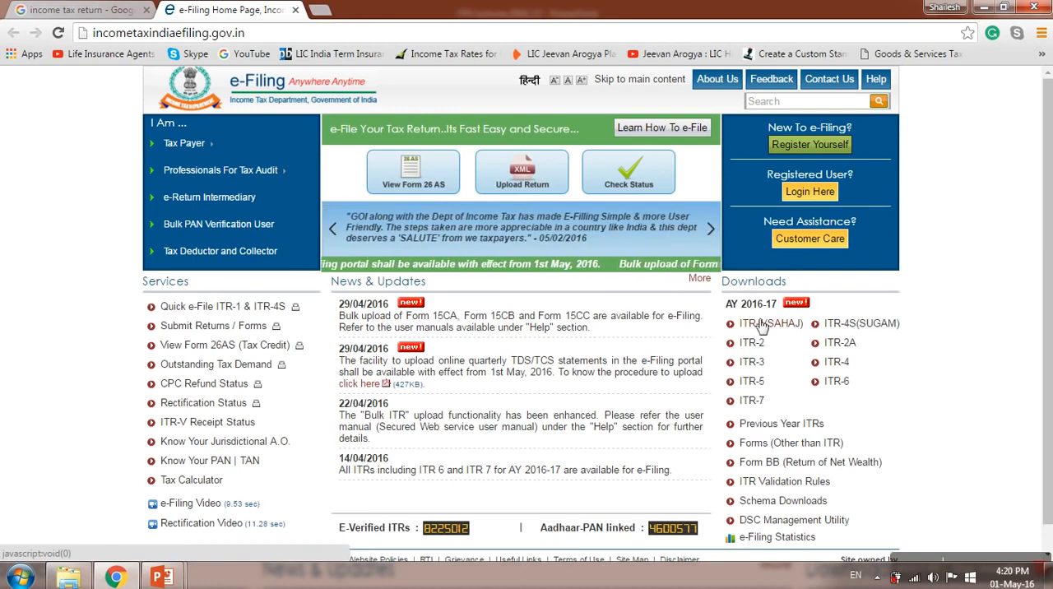
Step: Download the Java utility for ITR 1 (SAHAJ) for assessment year 2016-17, accepting the Java requirements notice
{"action": "left_click", "coordinate": [775, 329]}
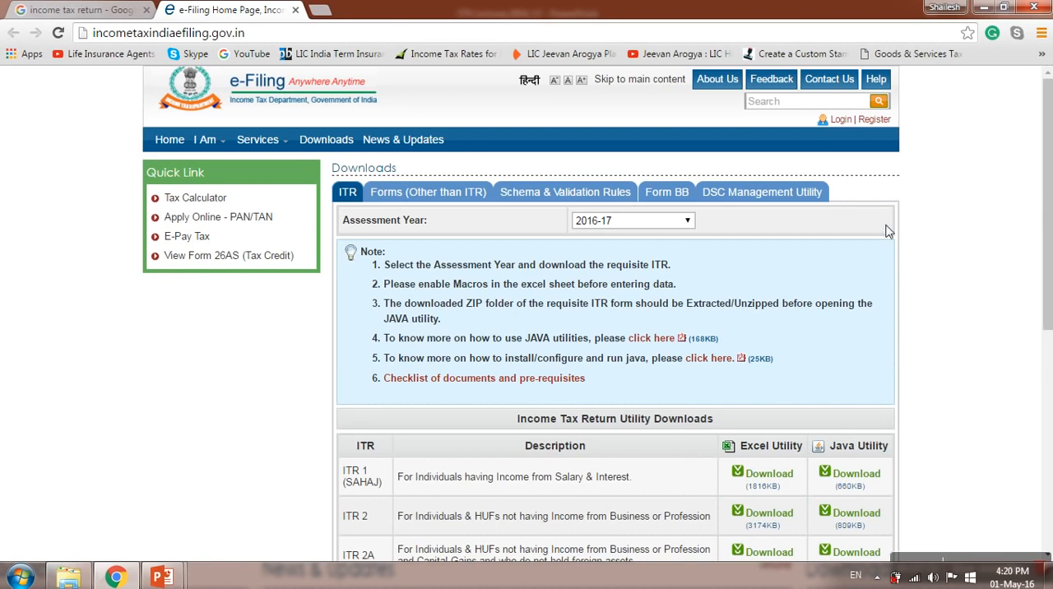
{"action": "left_click_drag", "start_coordinate": [1050, 150], "coordinate": [1050, 299]}
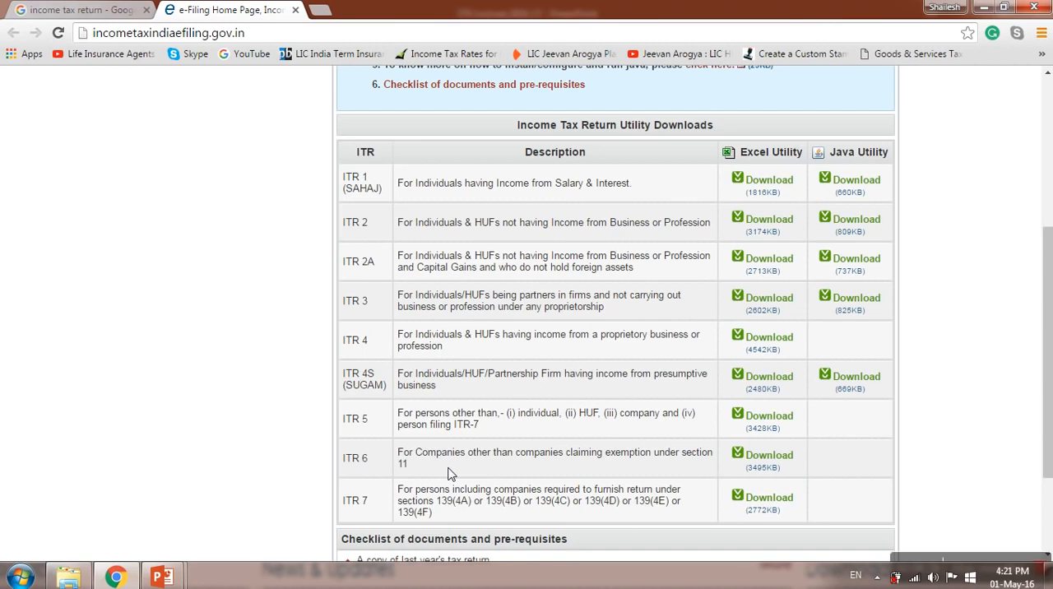
{"action": "left_click", "coordinate": [847, 192]}
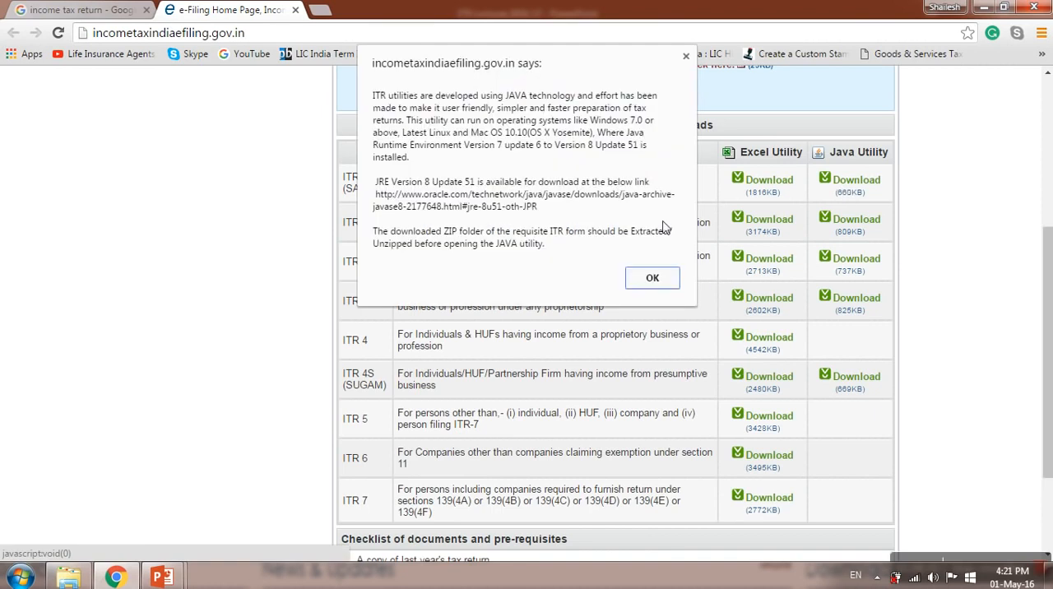
{"action": "left_click", "coordinate": [645, 280]}
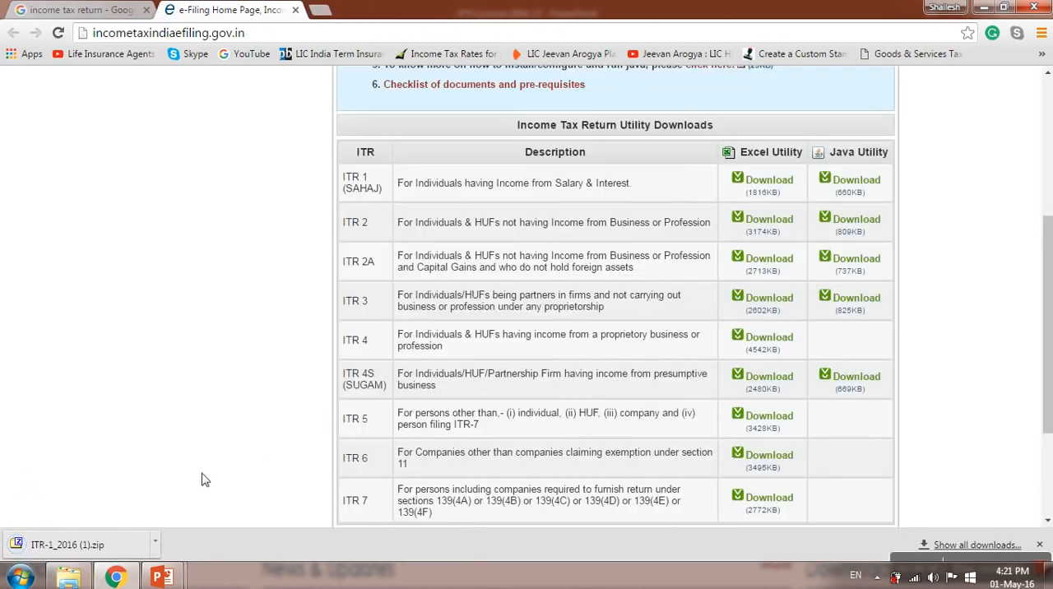
Step: Locate the downloaded ITR-1_2016 (1).zip in its folder and copy it into the ITR Lectures folder on drive D
{"action": "left_click", "coordinate": [155, 543]}
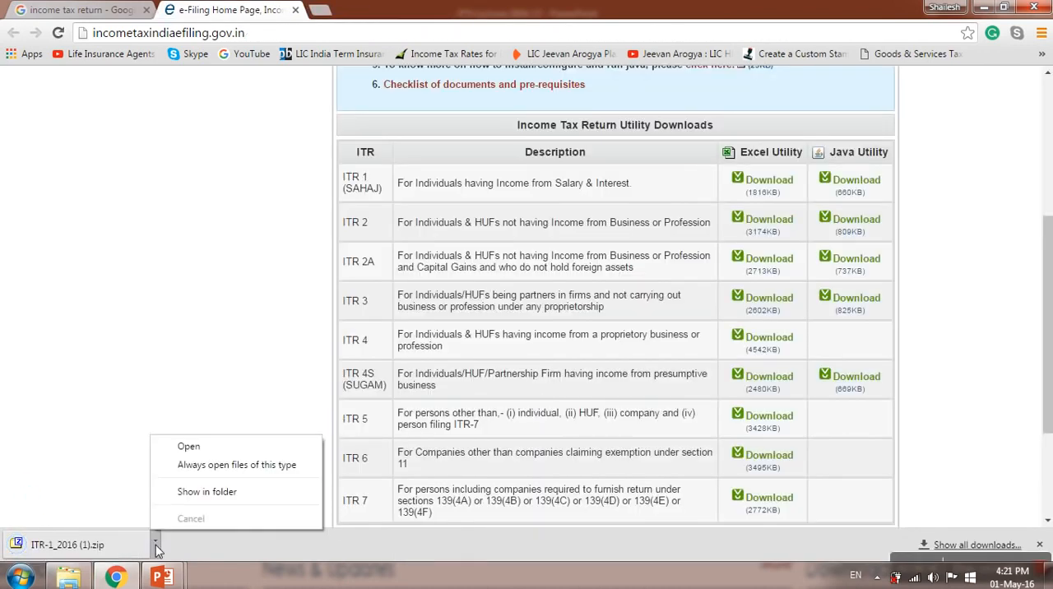
{"action": "left_click", "coordinate": [179, 496]}
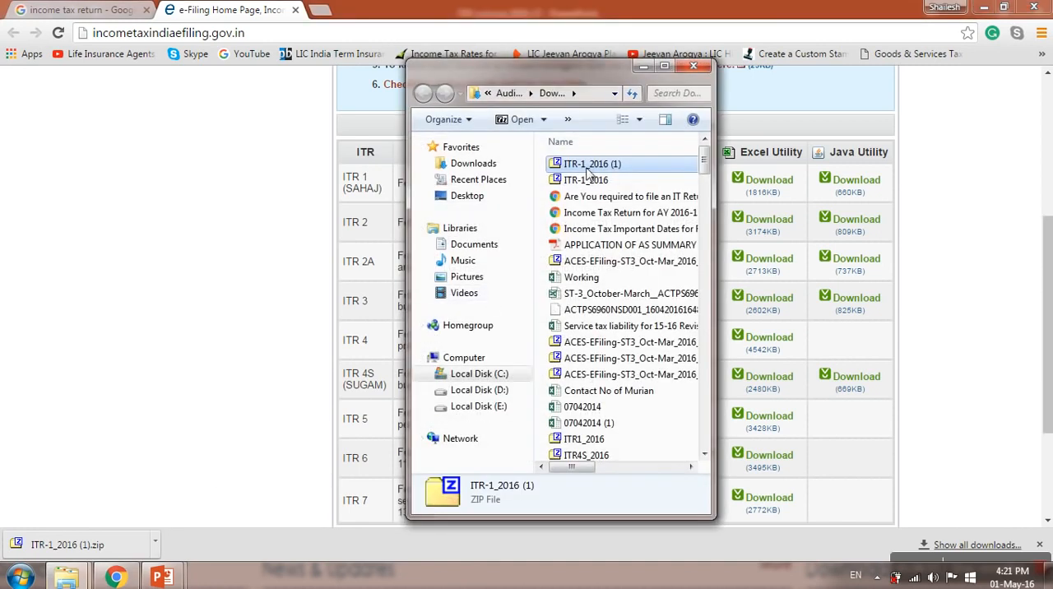
{"action": "key", "text": "alt+Tab"}
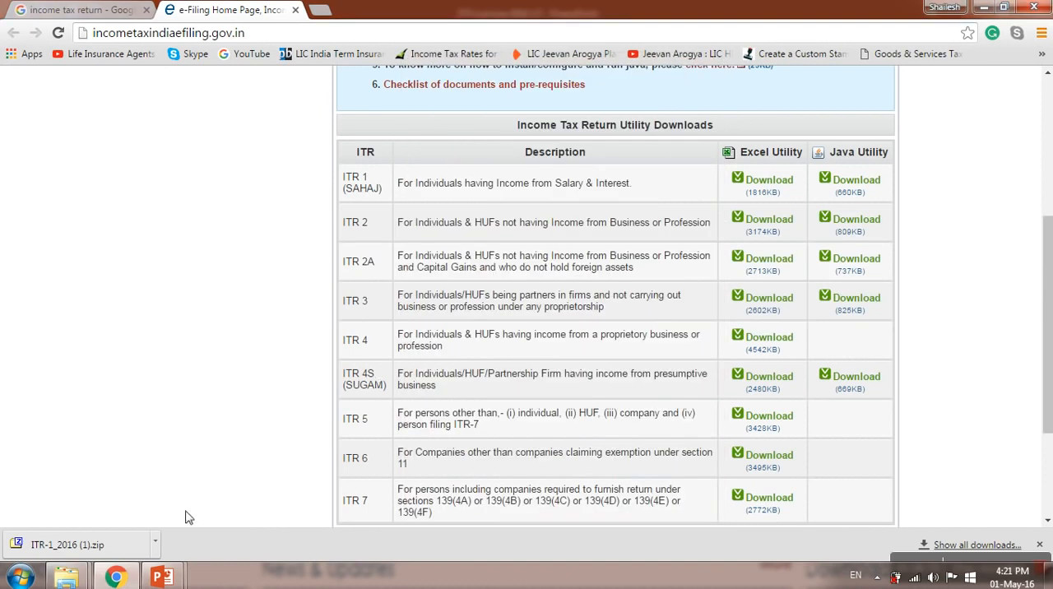
{"action": "mouse_move", "coordinate": [66, 576]}
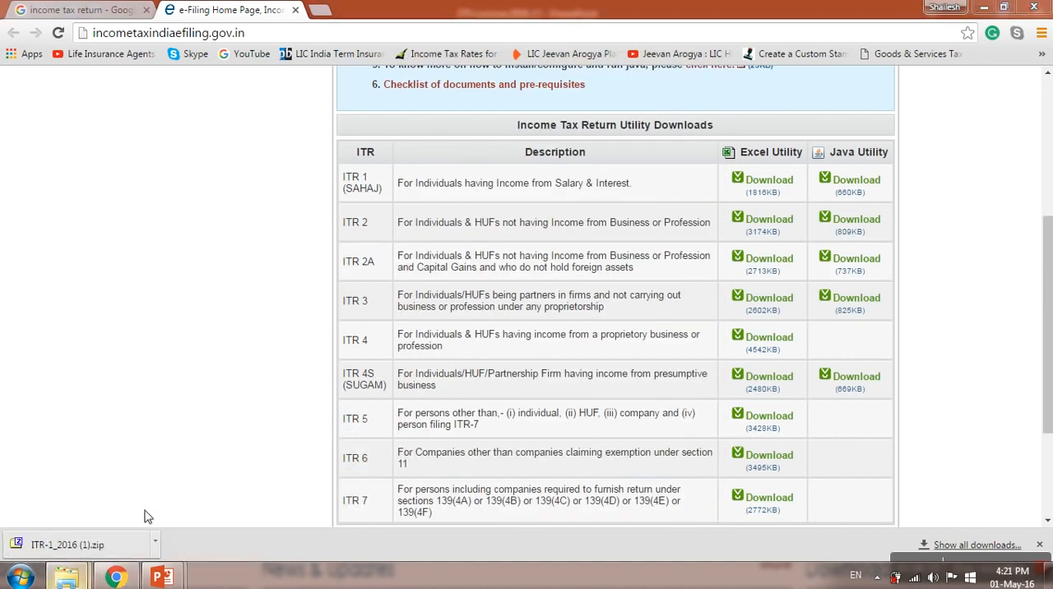
{"action": "left_click", "coordinate": [92, 519]}
{"action": "key", "text": "ctrl+v"}
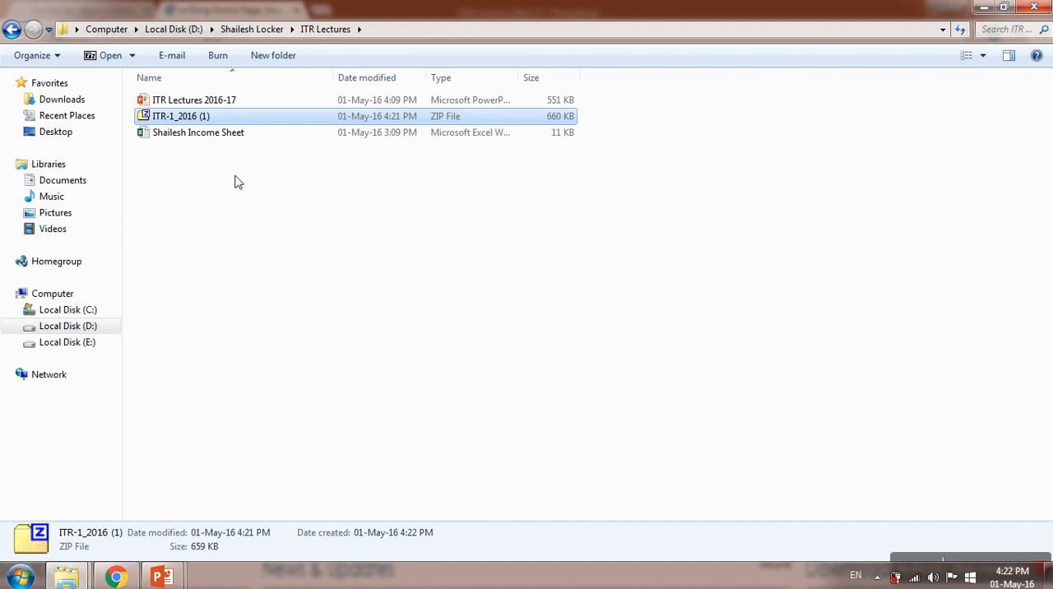
Step: Open the income sheet workbook in Excel and review the Income from Salary rows, from total salary and bonus to their total
{"action": "double_click", "coordinate": [227, 134]}
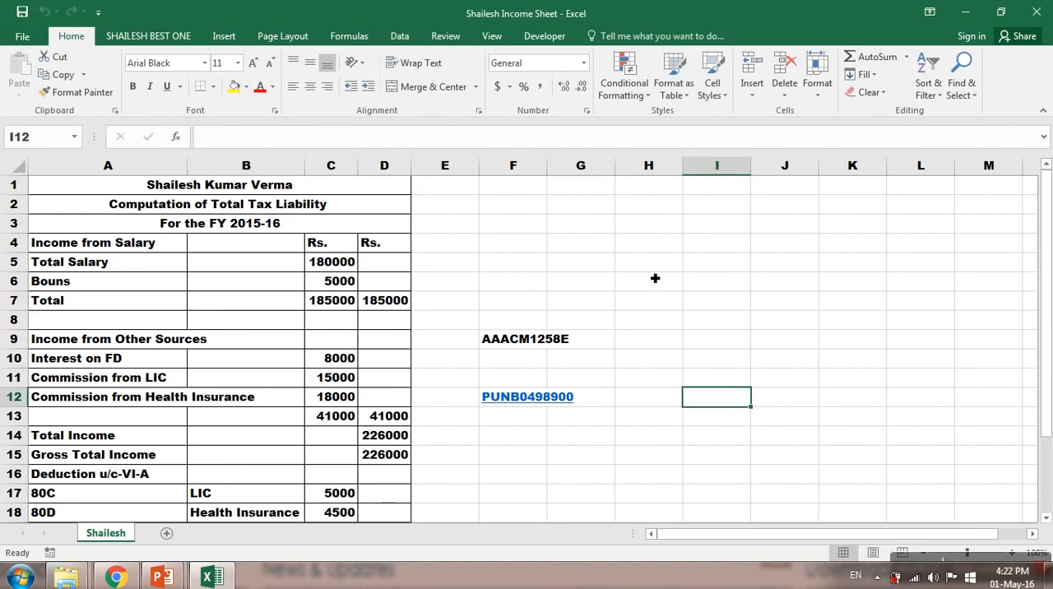
{"action": "left_click", "coordinate": [237, 226]}
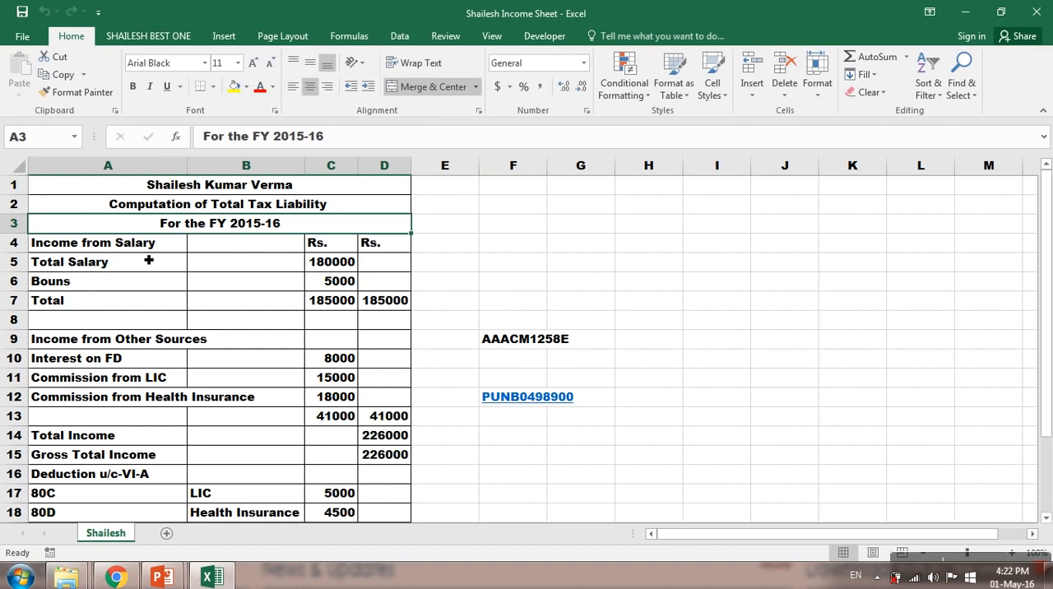
{"action": "key", "text": "Down"}
{"action": "key", "text": "Right"}
{"action": "key", "text": "Right"}
{"action": "key", "text": "Down"}
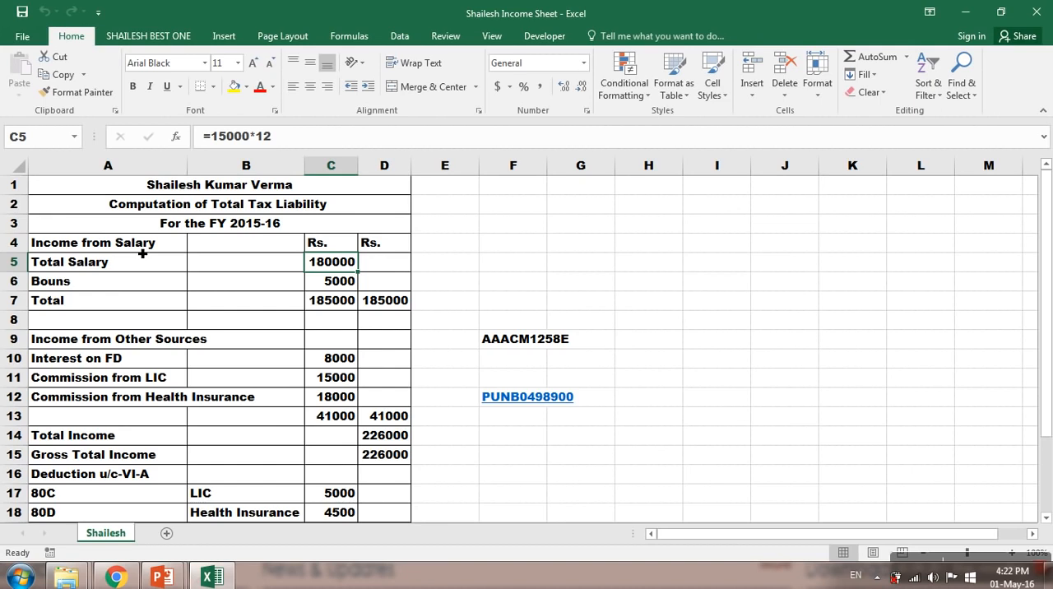
{"action": "key", "text": "Down"}
{"action": "key", "text": "Down"}
{"action": "key", "text": "Up"}
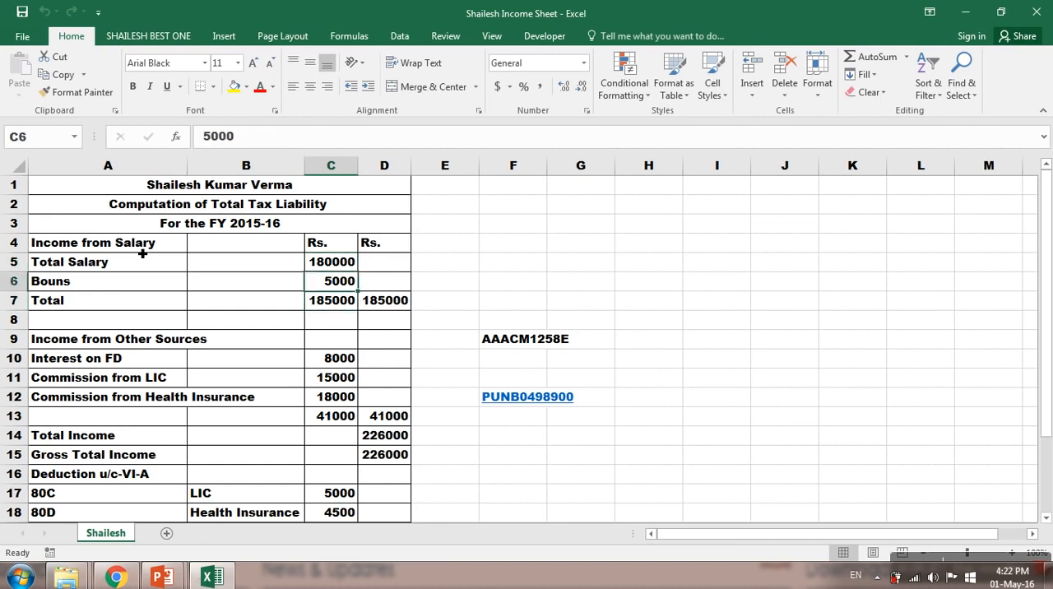
{"action": "key", "text": "Down"}
{"action": "key", "text": "Right"}
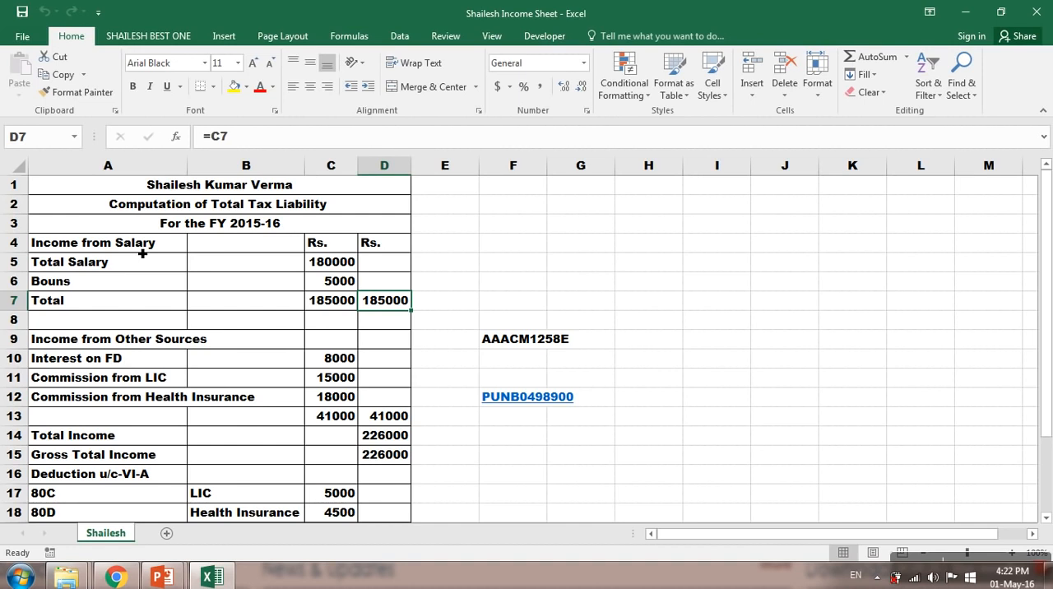
Step: Review the Income from Other Sources entries and their sum, followed by the total and gross total income
{"action": "key", "text": "Left"}
{"action": "key", "text": "Left"}
{"action": "key", "text": "Left"}
{"action": "key", "text": "Down"}
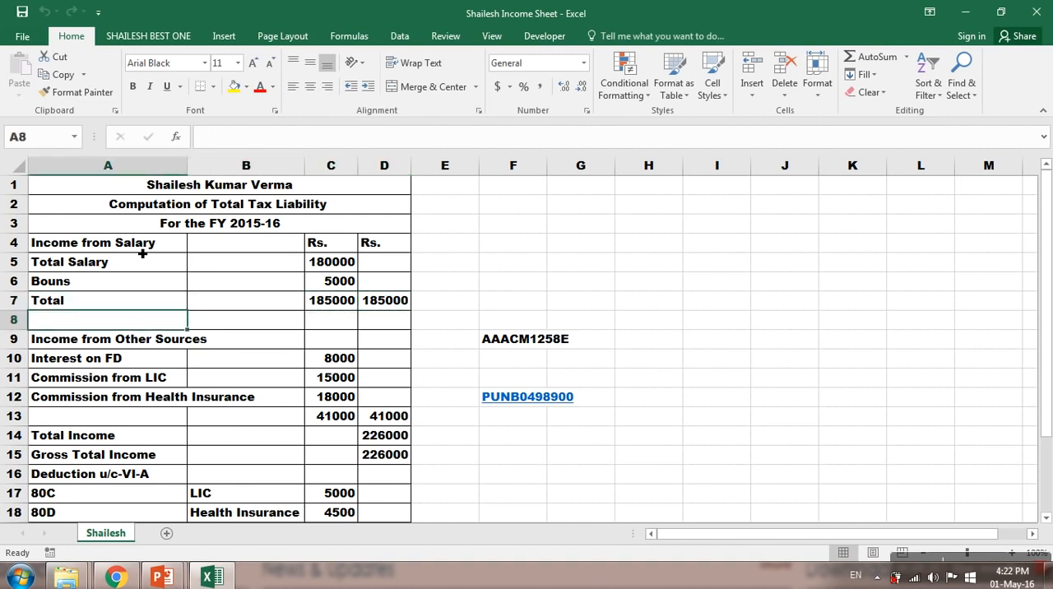
{"action": "key", "text": "Down"}
{"action": "key", "text": "Down"}
{"action": "key", "text": "Right"}
{"action": "key", "text": "Right"}
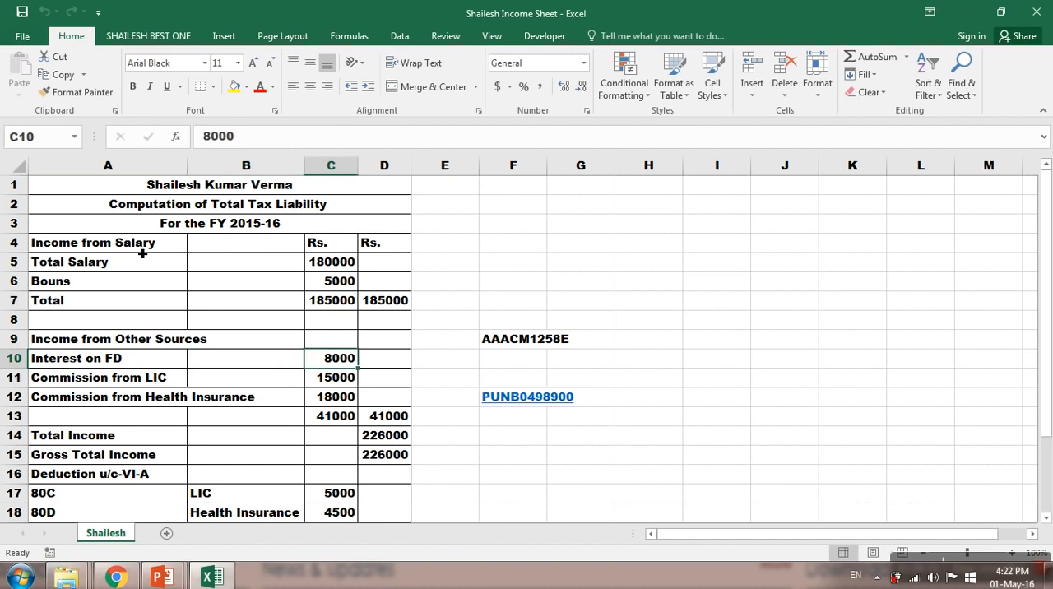
{"action": "key", "text": "Down"}
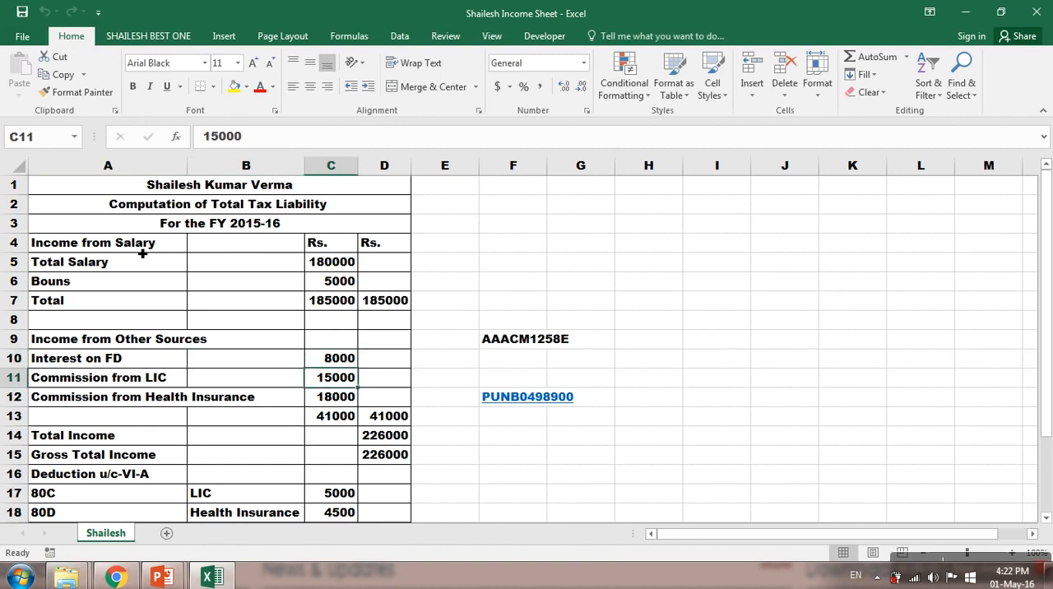
{"action": "key", "text": "Down"}
{"action": "key", "text": "Down"}
{"action": "key", "text": "Right"}
{"action": "key", "text": "Right"}
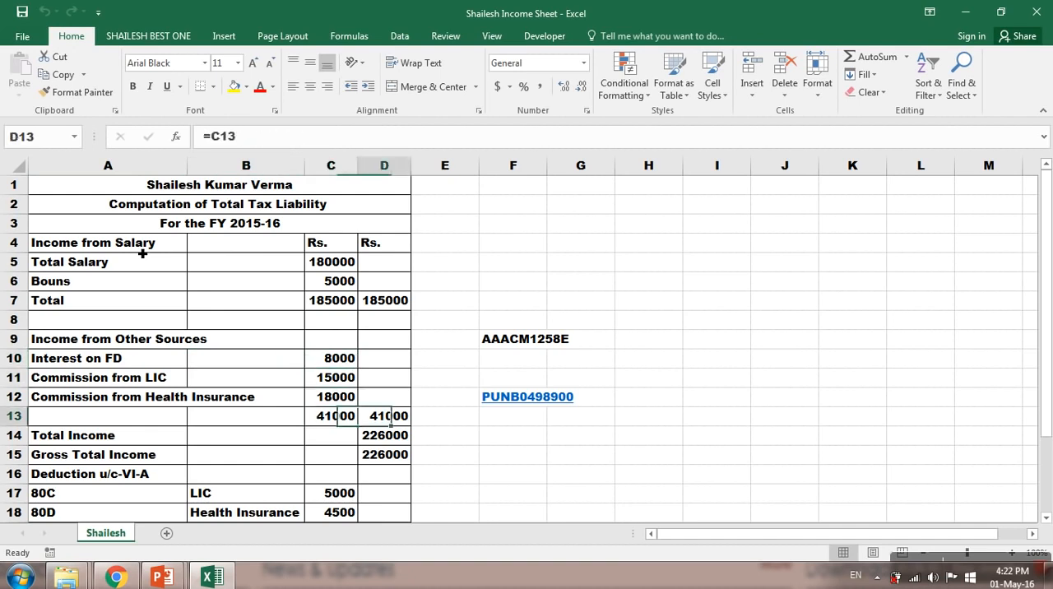
{"action": "key", "text": "Left"}
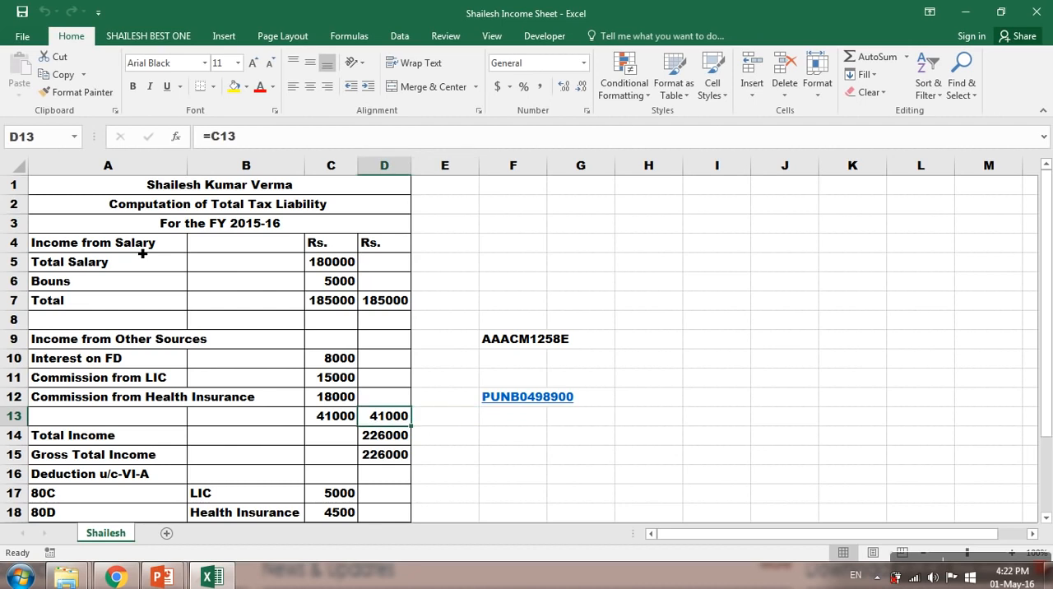
{"action": "key", "text": "Down"}
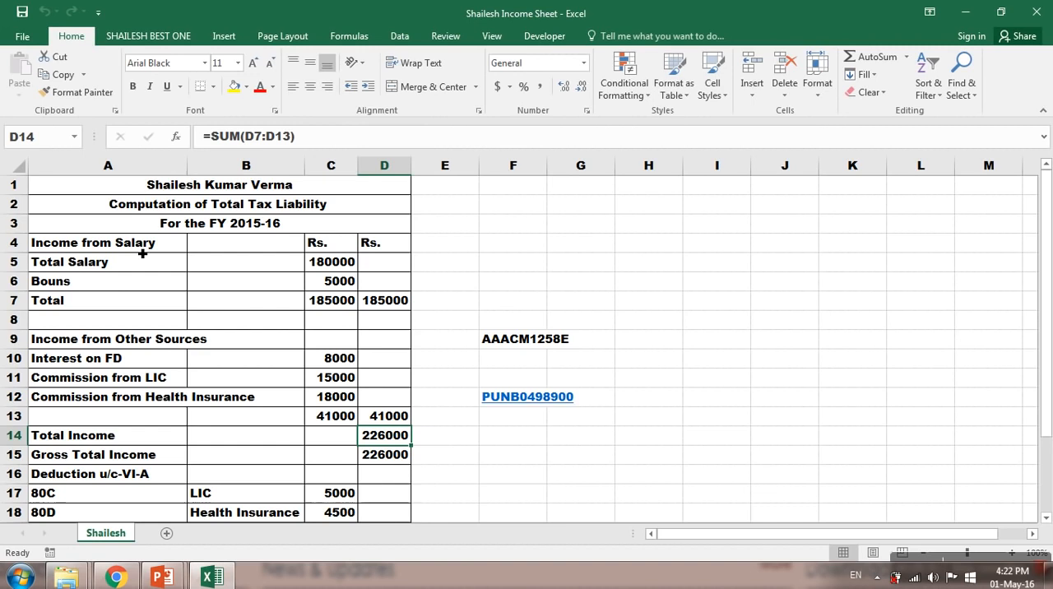
{"action": "key", "text": "Down"}
Step: Examine the 80C and 80D amounts under Deduction u/c-VI-A and their combined total
{"action": "key", "text": "Left"}
{"action": "key", "text": "Left"}
{"action": "key", "text": "Left"}
{"action": "key", "text": "Down"}
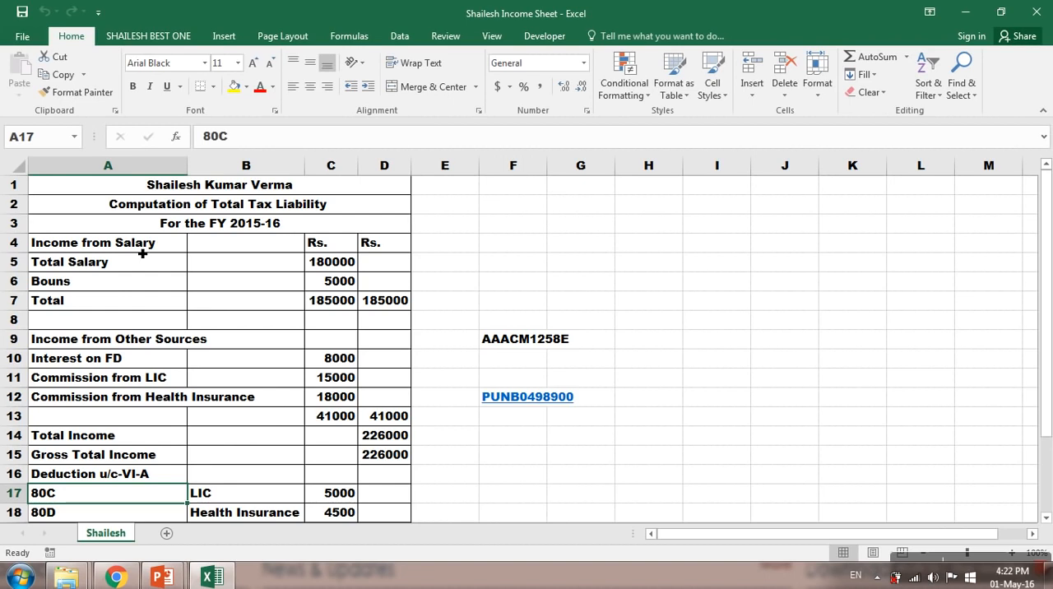
{"action": "key", "text": "Right"}
{"action": "key", "text": "Right"}
{"action": "key", "text": "Down"}
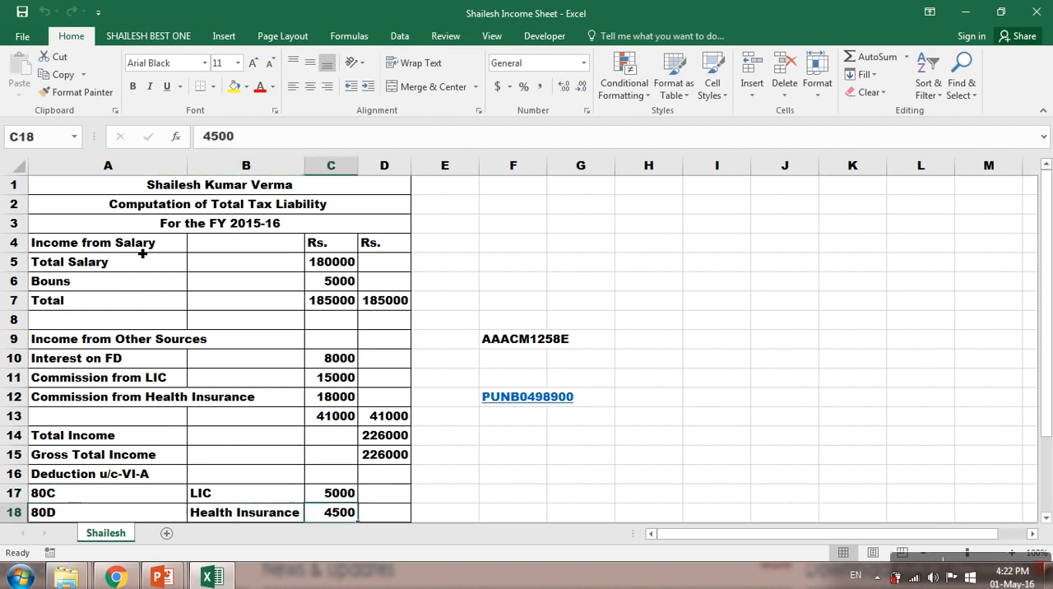
{"action": "key", "text": "Down"}
{"action": "key", "text": "Down"}
{"action": "key", "text": "Down"}
{"action": "key", "text": "Down"}
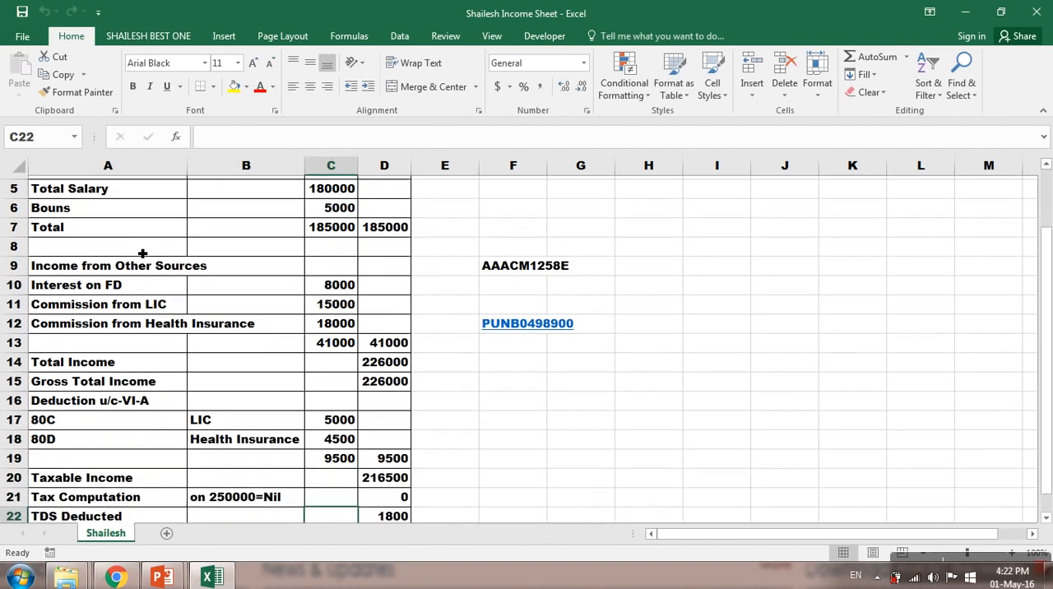
{"action": "key", "text": "Up"}
{"action": "key", "text": "Up"}
{"action": "key", "text": "Up"}
{"action": "key", "text": "Right"}
Step: Check the taxable income, tax computation, TDS deducted and net tax liability/refund rows of the sheet
{"action": "key", "text": "Down"}
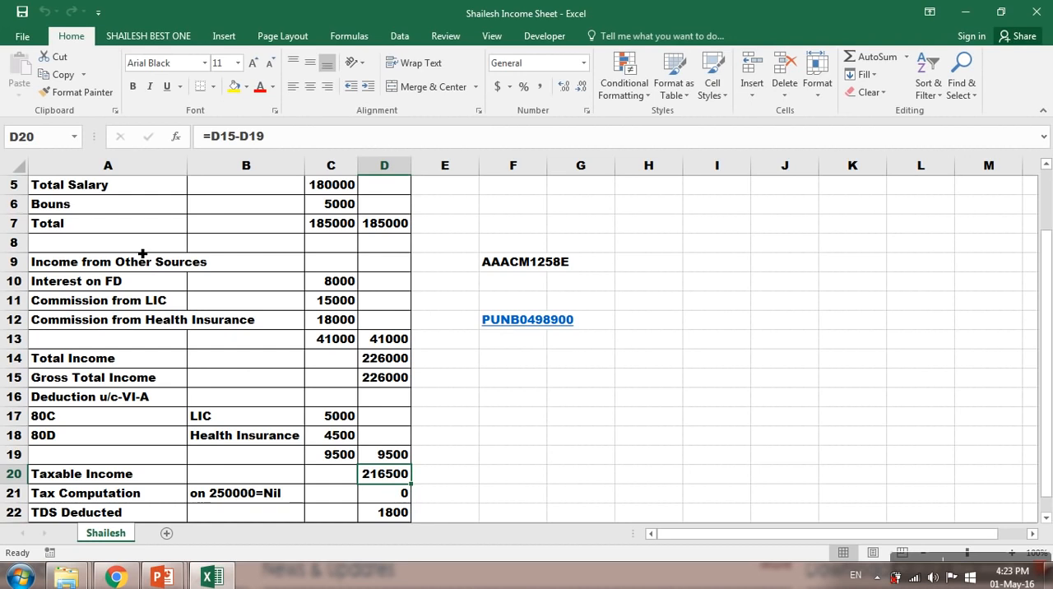
{"action": "key", "text": "Down"}
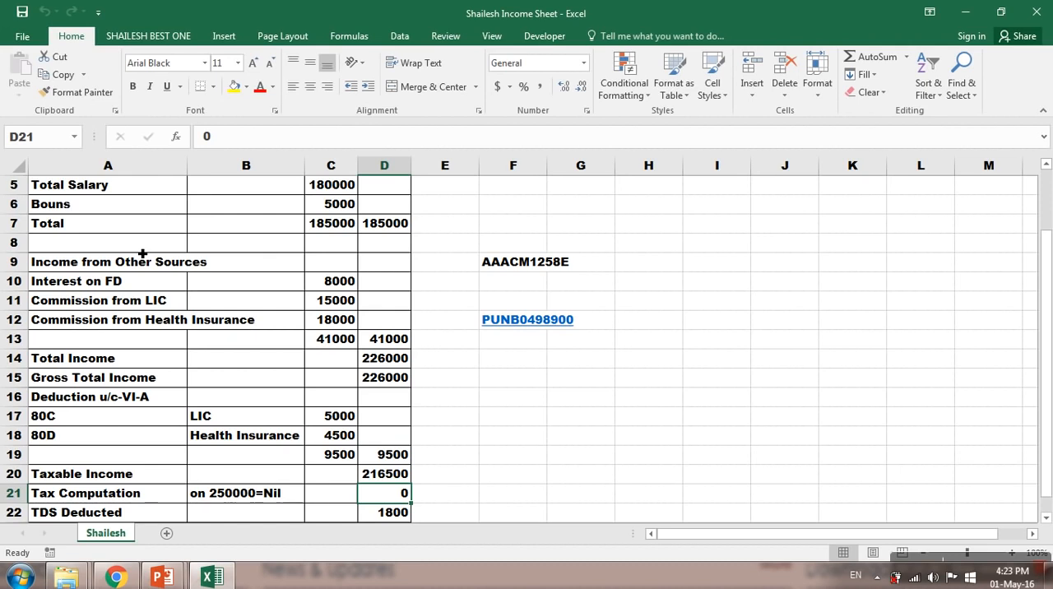
{"action": "key", "text": "Down"}
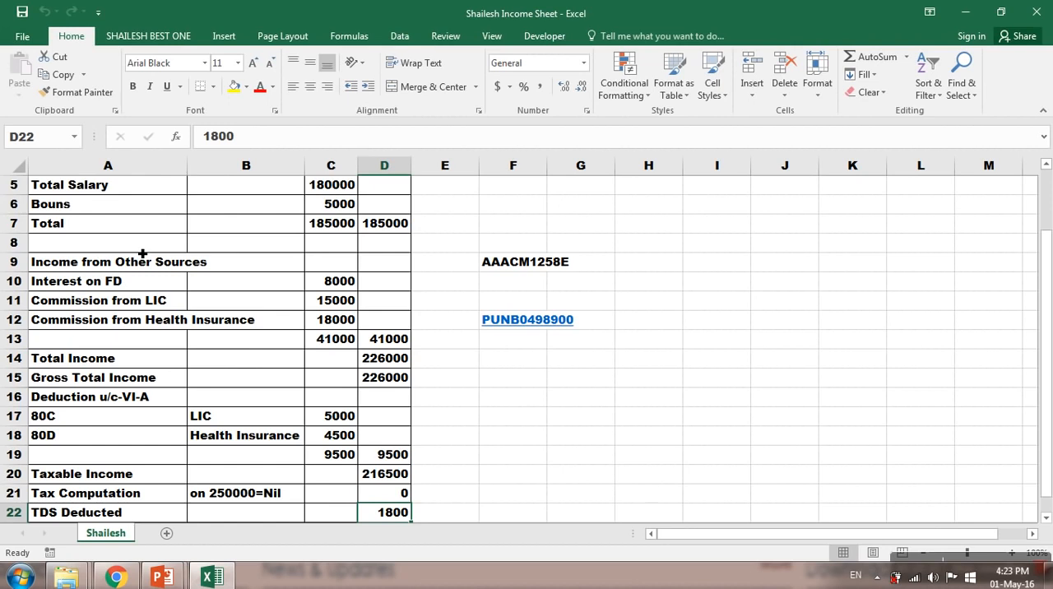
{"action": "key", "text": "Down"}
{"action": "key", "text": "Down"}
{"action": "key", "text": "Up"}
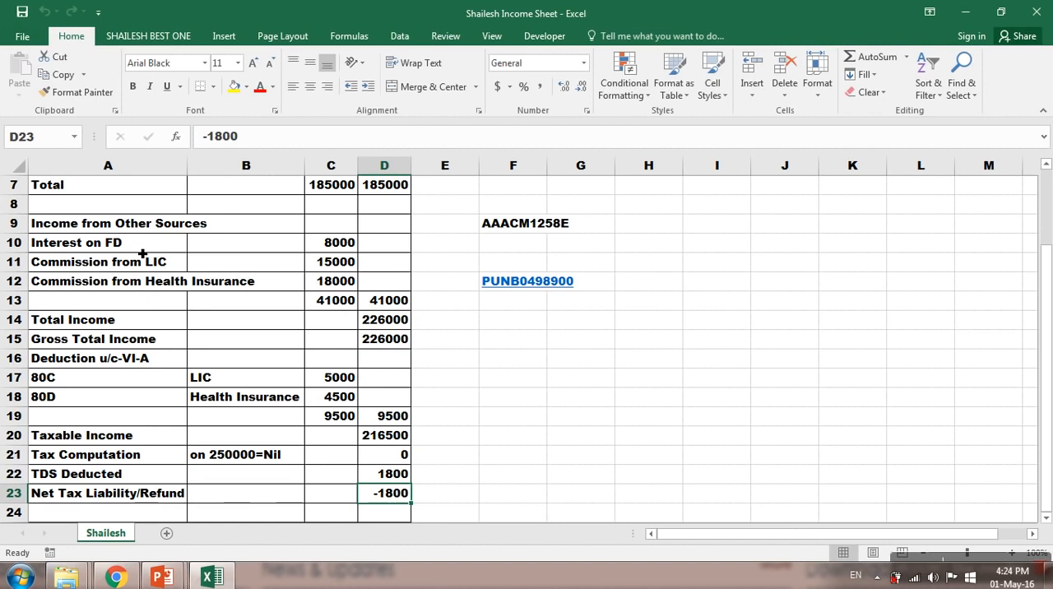
Step: Switch to the ITR Lectures folder in File Explorer and extract ITR-1_2016 (1).zip directly into it
{"action": "key", "text": "alt+Tab"}
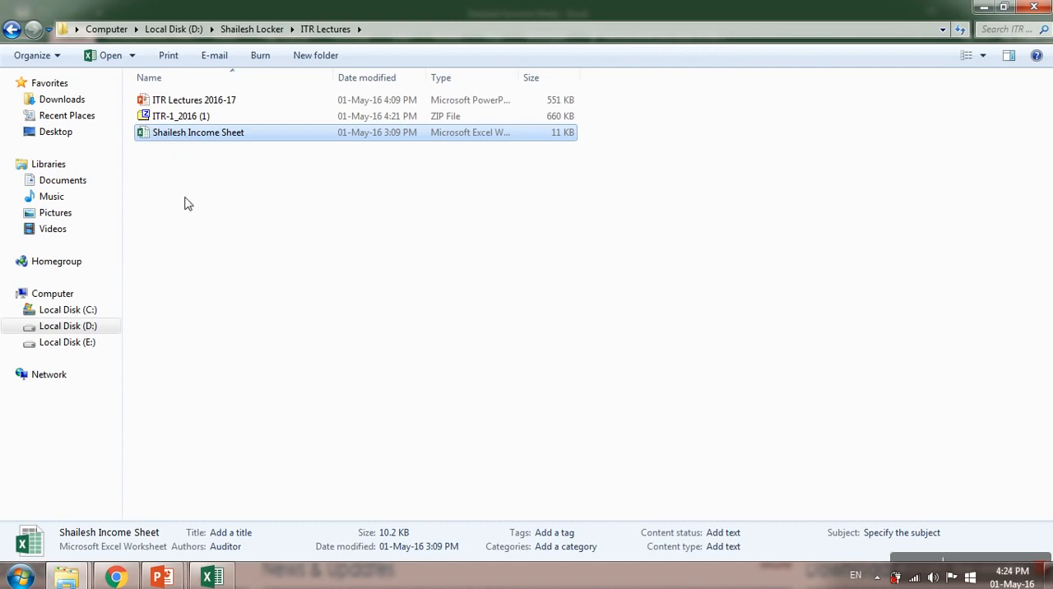
{"action": "left_click", "coordinate": [186, 120]}
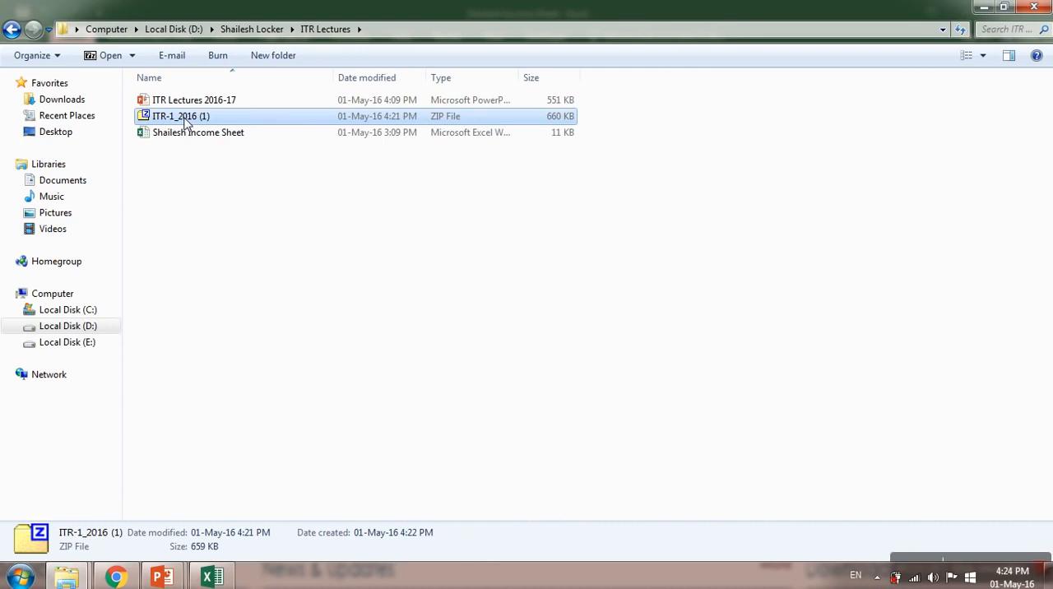
{"action": "right_click", "coordinate": [186, 120]}
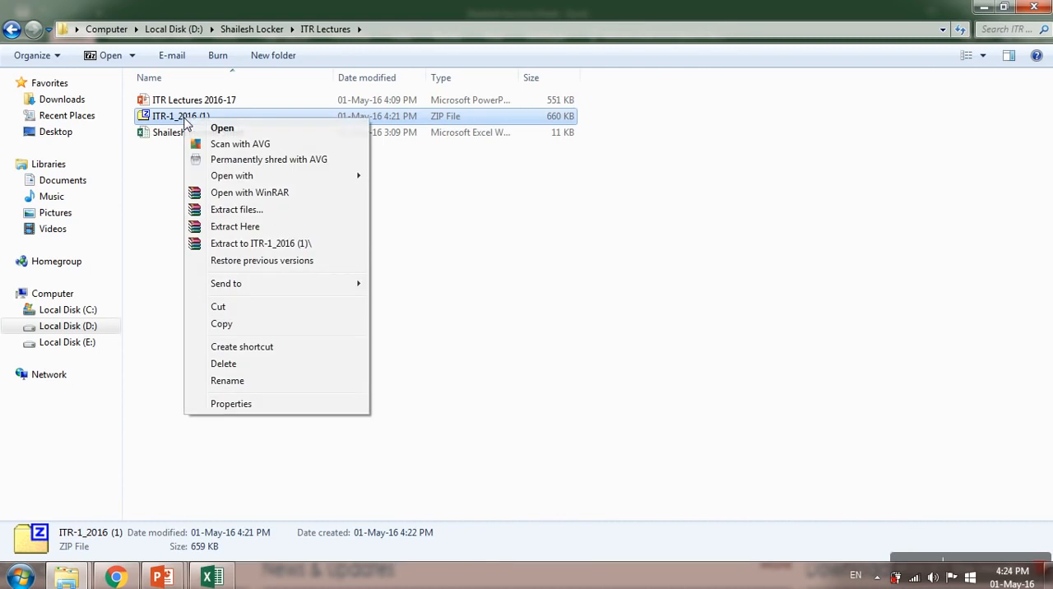
{"action": "left_click", "coordinate": [214, 227]}
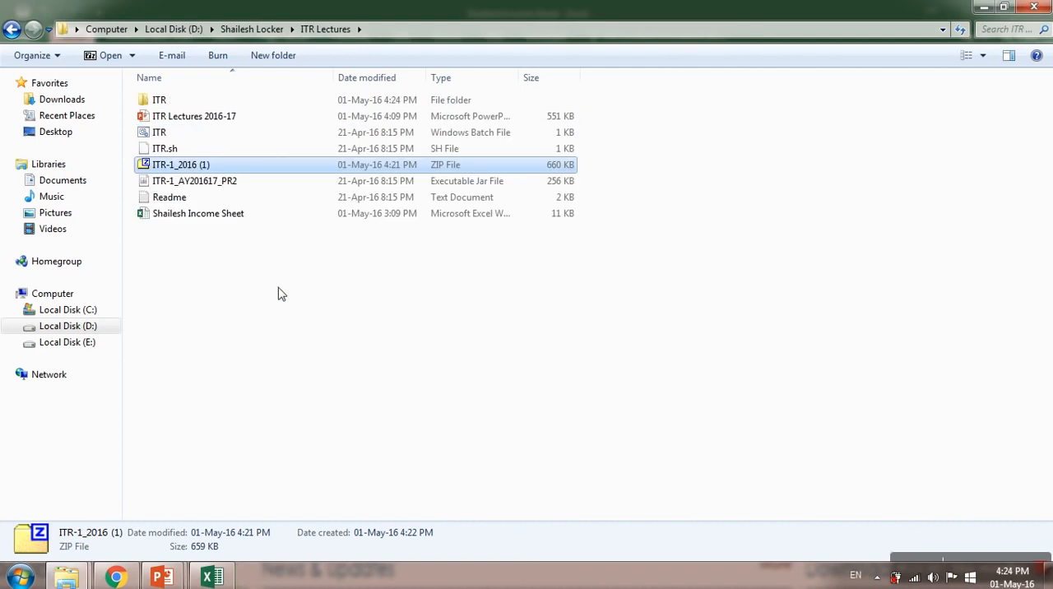
{"action": "left_click", "coordinate": [229, 288]}
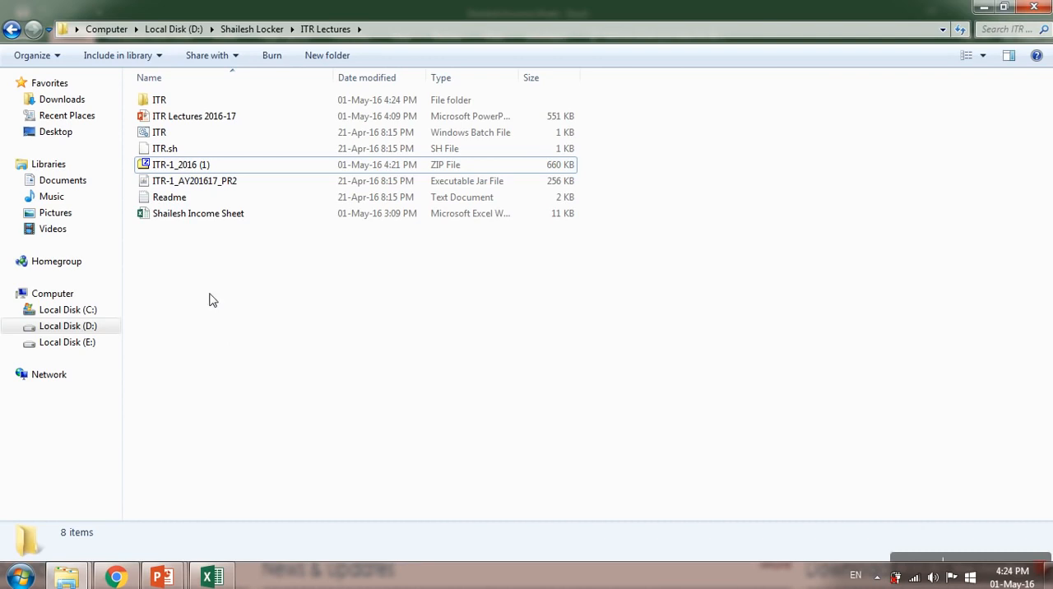
Step: Launch the extracted ITR-1_AY201617_PR2 executable jar and bring the ITR Utility window to the front
{"action": "left_click", "coordinate": [175, 182]}
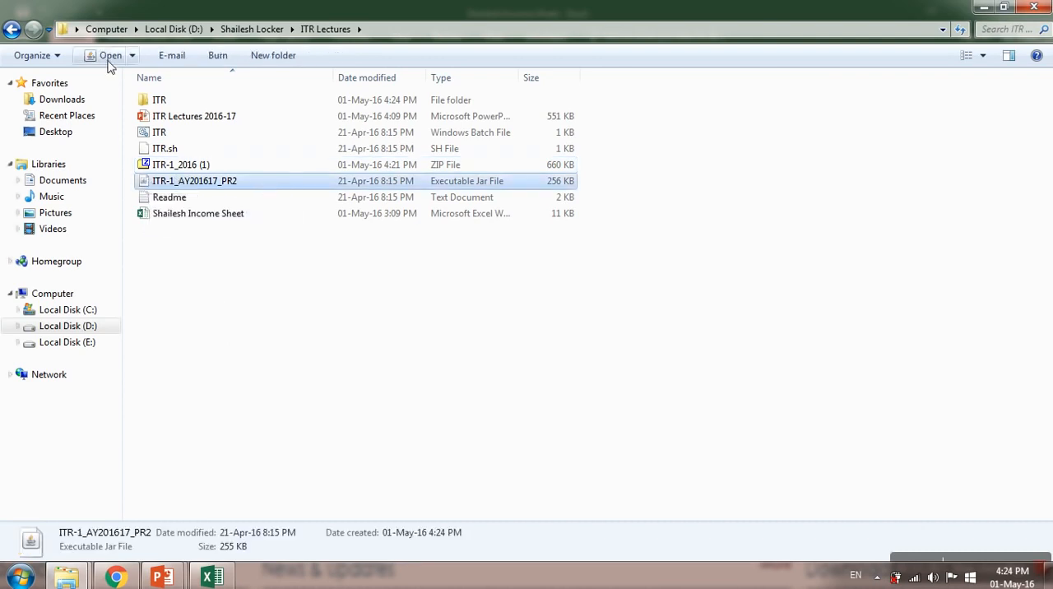
{"action": "double_click", "coordinate": [189, 187]}
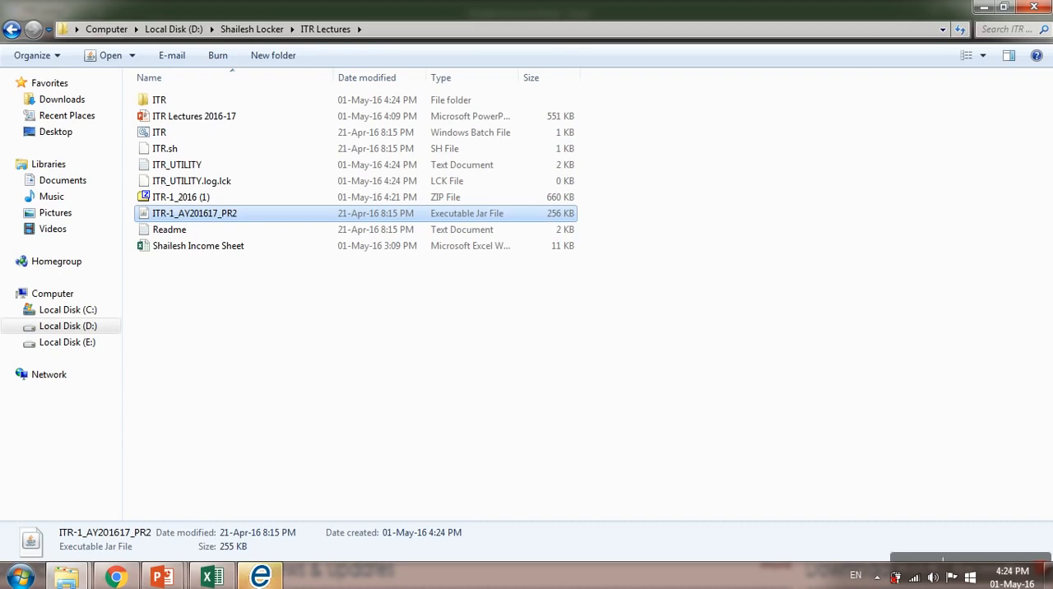
{"action": "left_click", "coordinate": [265, 579]}
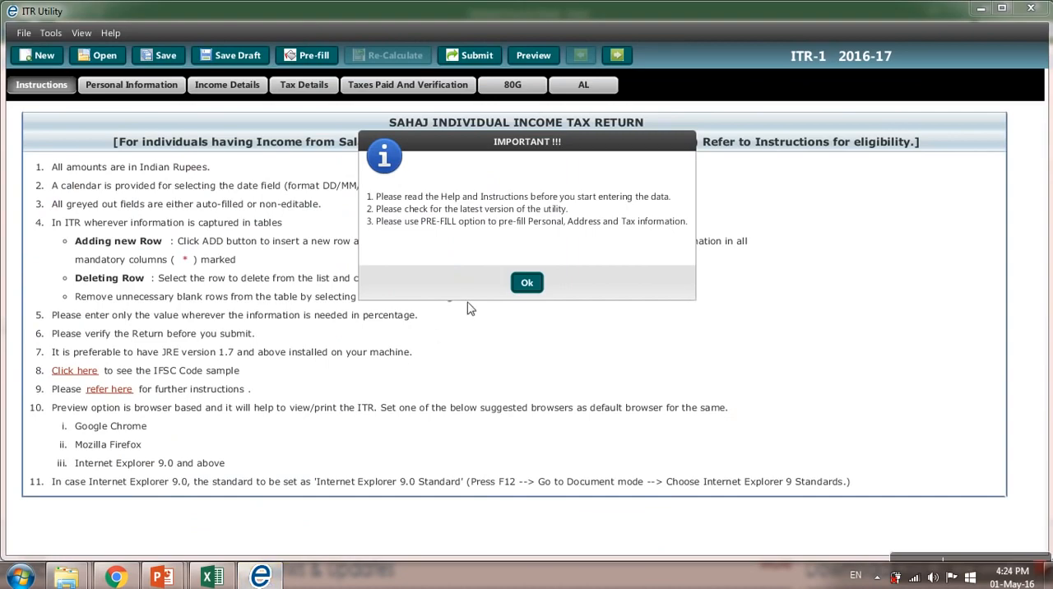
Step: Dismiss the important notice and enter the taxpayer's first, middle and last names in the Personal Information section
{"action": "left_click", "coordinate": [524, 286]}
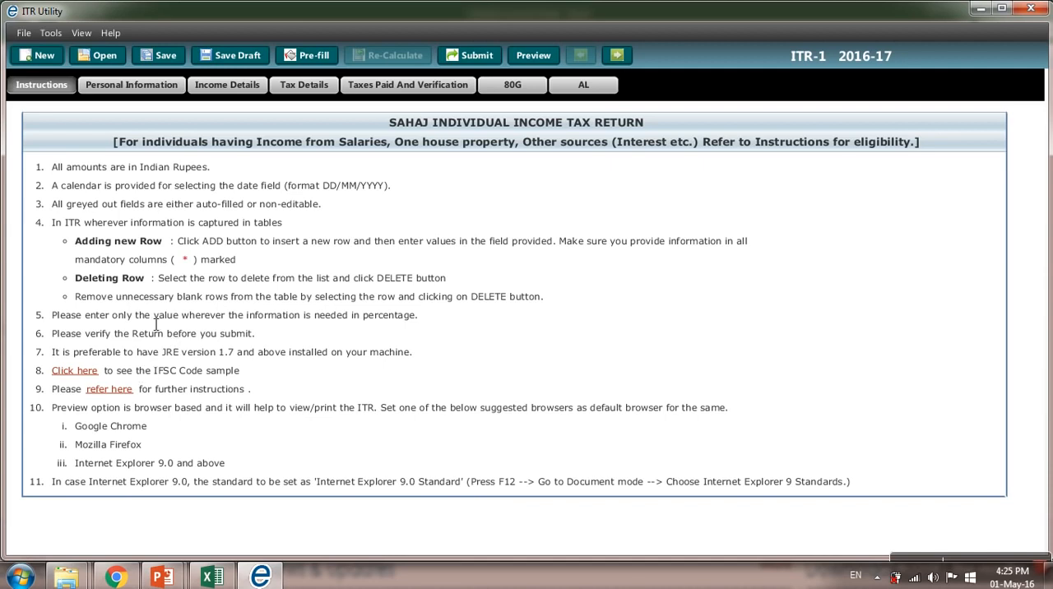
{"action": "left_click", "coordinate": [120, 89]}
{"action": "left_click", "coordinate": [272, 150]}
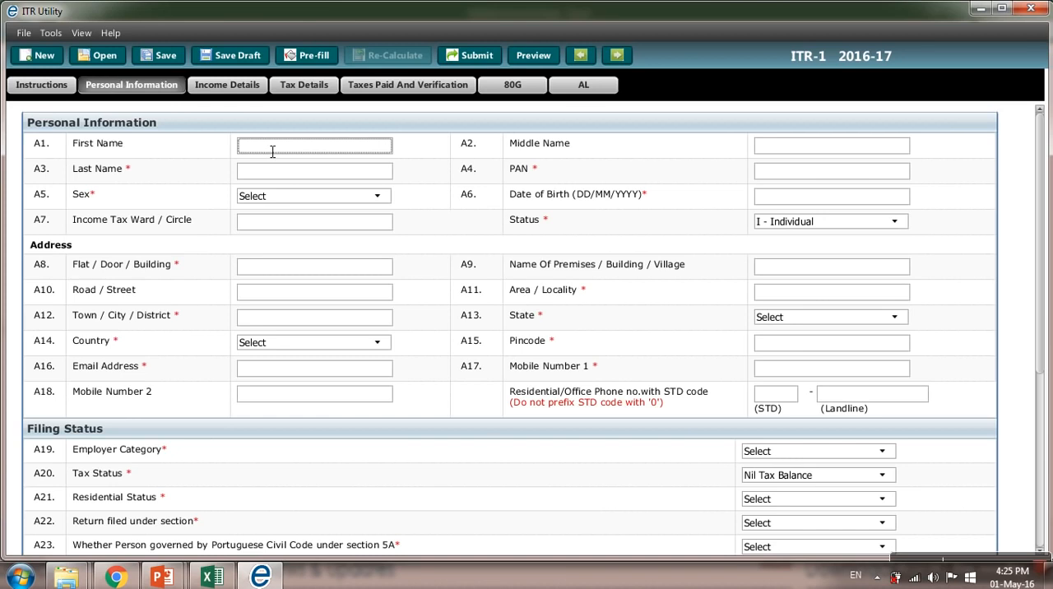
{"action": "key", "text": "Tab"}
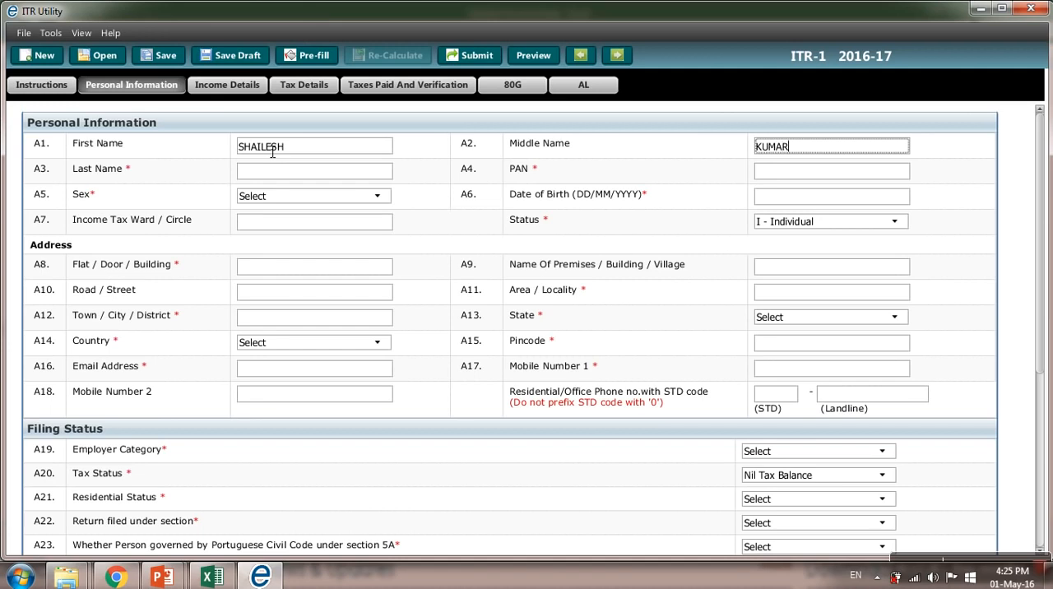
{"action": "key", "text": "Tab"}
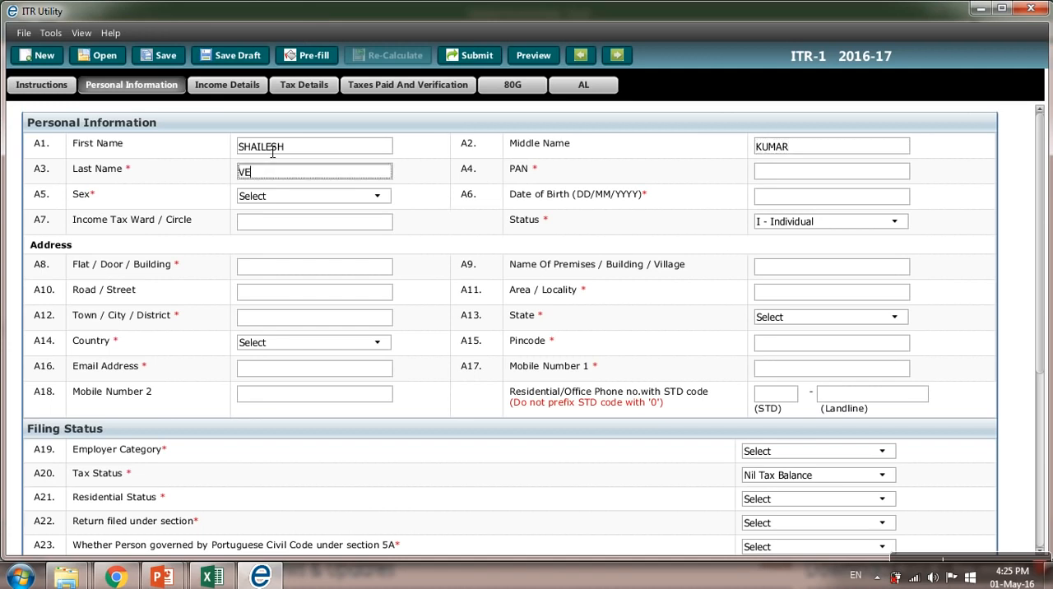
{"action": "key", "text": "Tab"}
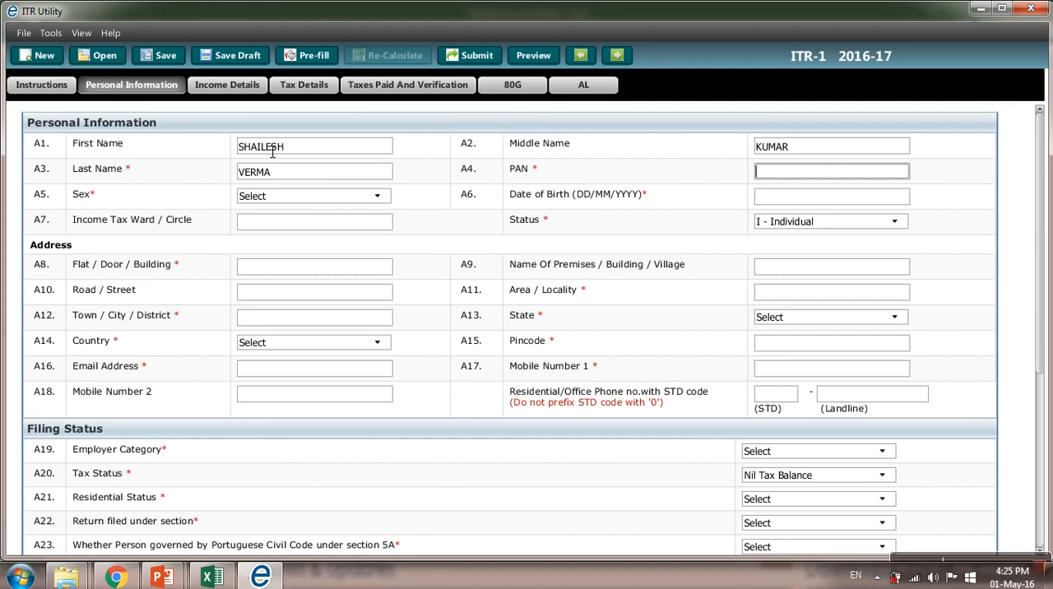
Step: Enter the taxpayer's PAN and date of birth, and set Sex to M - Male
{"action": "key", "text": "Tab"}
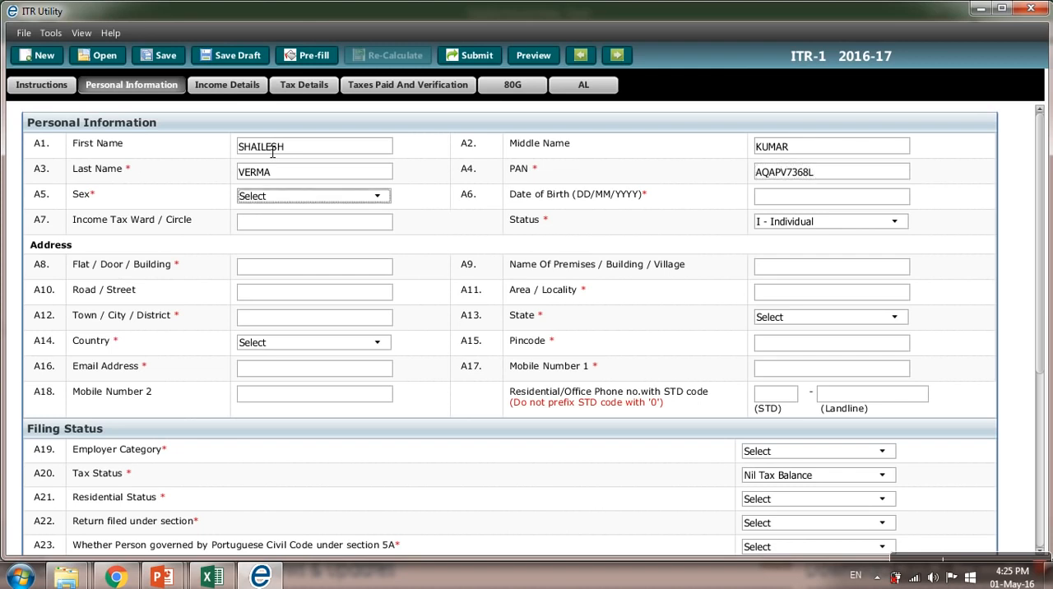
{"action": "key", "text": "m"}
{"action": "key", "text": "Tab"}
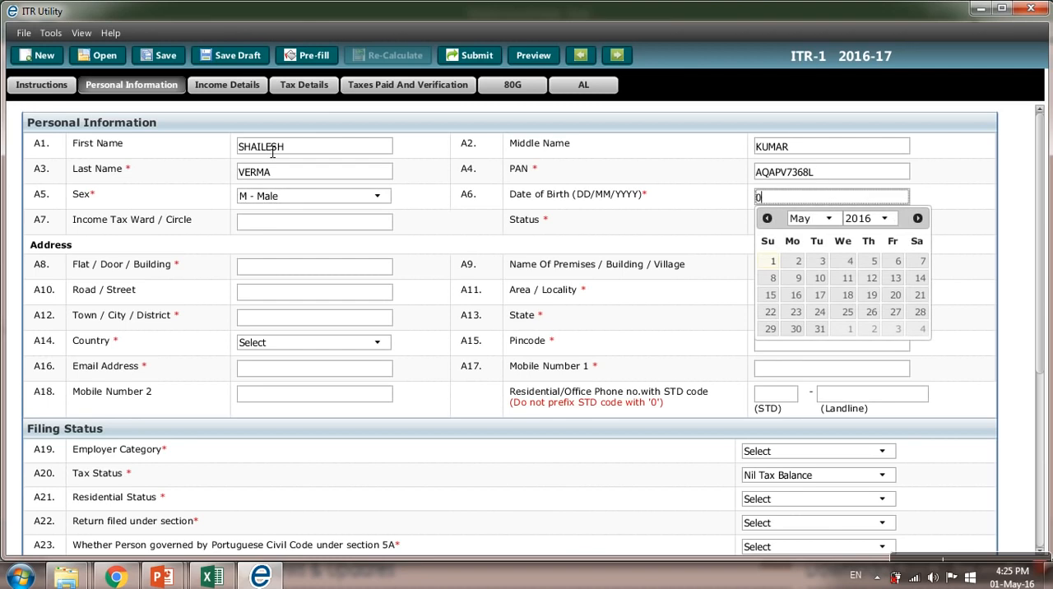
{"action": "key", "text": "Tab"}
{"action": "key", "text": "Tab"}
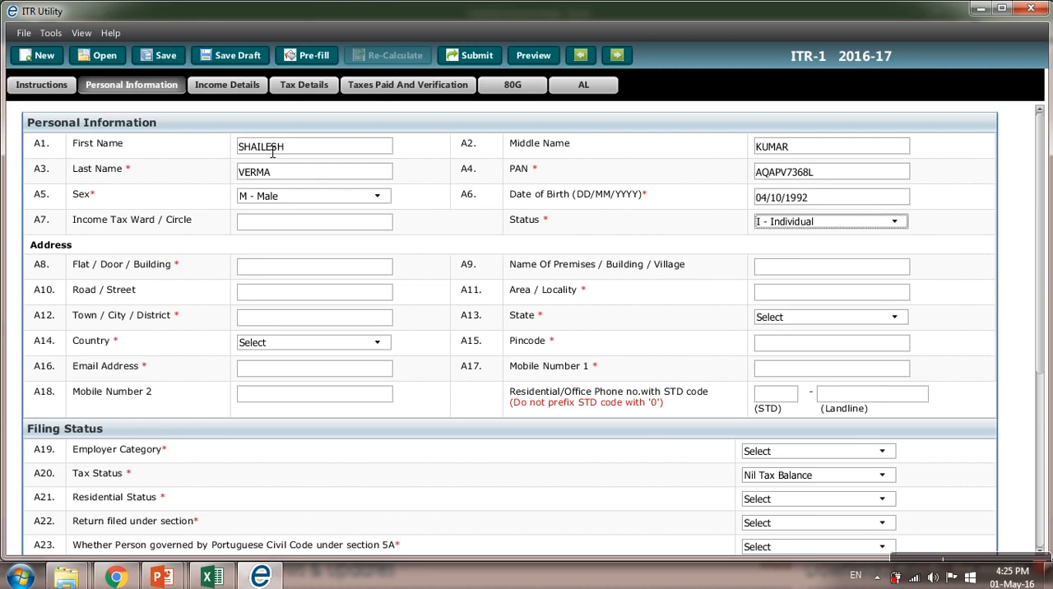
Step: Fill in the taxpayer's flat/door/building and name of premises in the Address section
{"action": "key", "text": "Tab"}
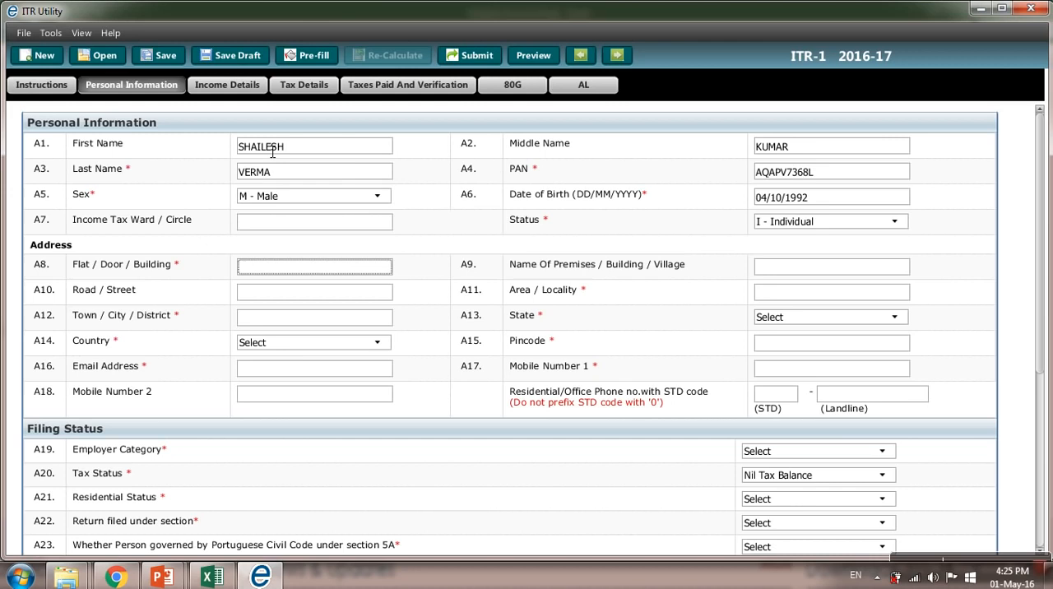
{"action": "key", "text": "Tab"}
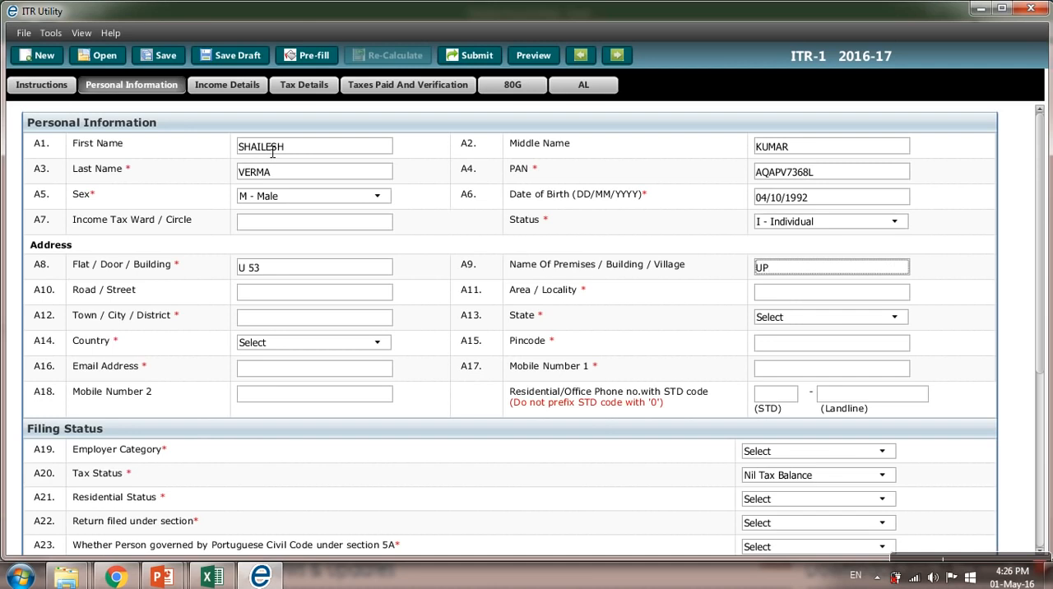
Step: Fill in the taxpayer's road/street, area/locality and town/city/district in the Address section
{"action": "key", "text": "Tab"}
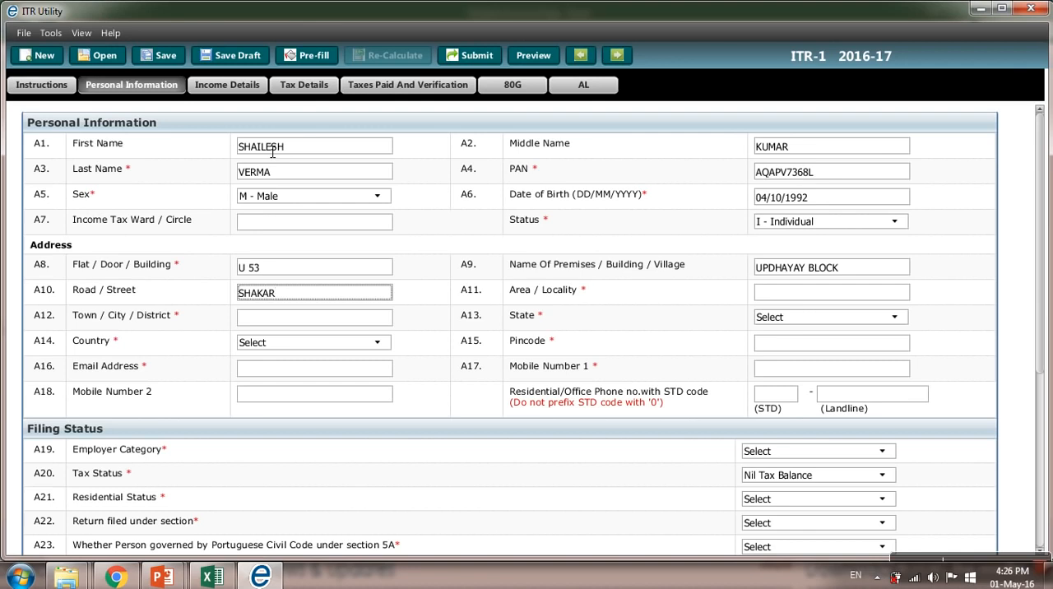
{"action": "key", "text": "Tab"}
{"action": "key", "text": "Tab"}
Step: Select the taxpayer's state, set Country to INDIA and enter the pincode
{"action": "key", "text": "Tab"}
{"action": "key", "text": "d"}
{"action": "key", "text": "e"}
{"action": "key", "text": "Tab"}
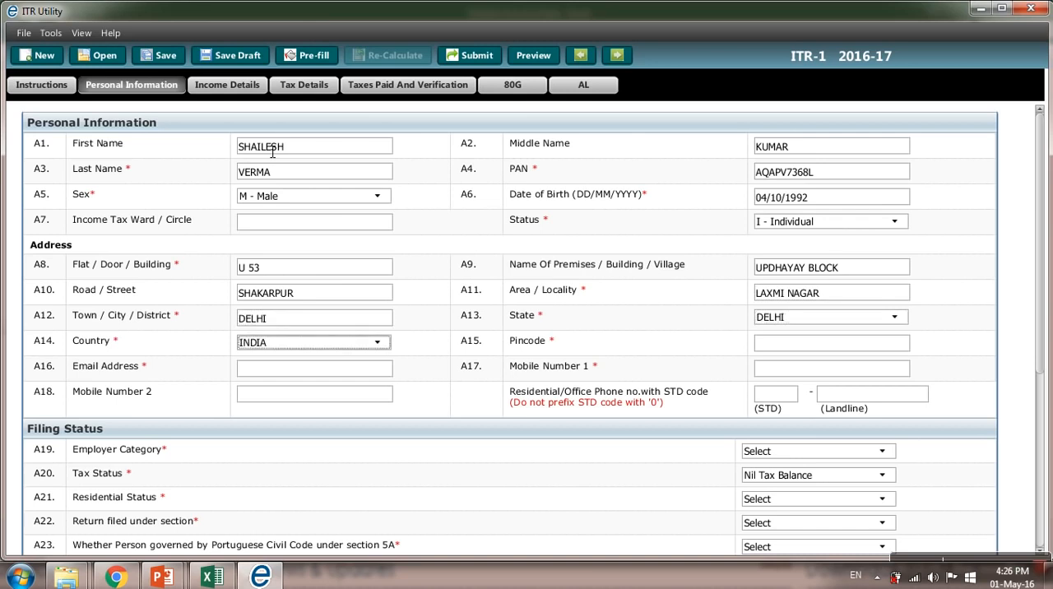
{"action": "key", "text": "Tab"}
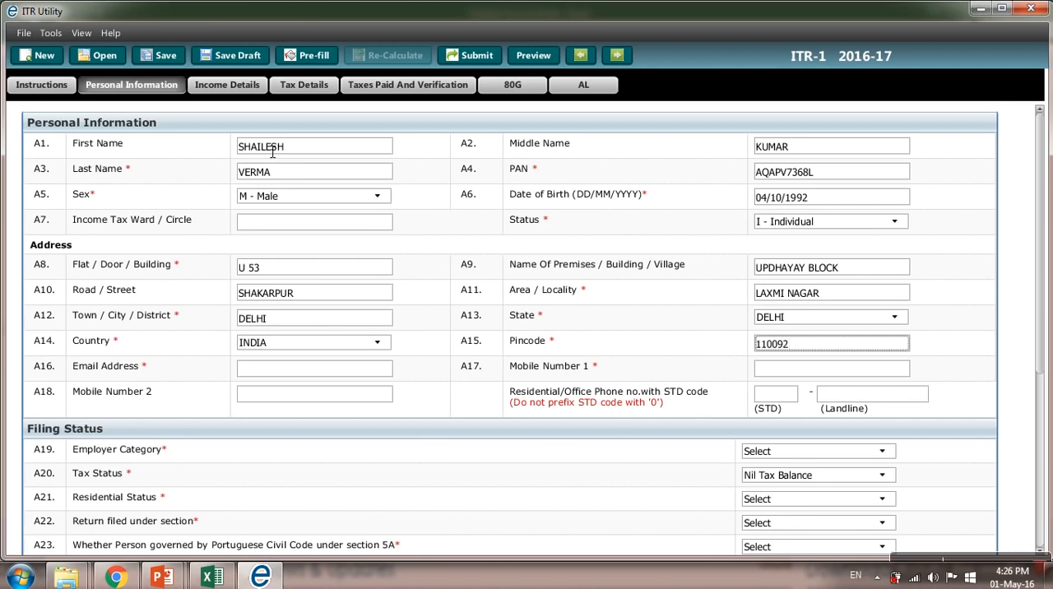
Step: Enter the taxpayer's email address and primary mobile number, leaving Mobile Number 2 and the landline blank
{"action": "key", "text": "Tab"}
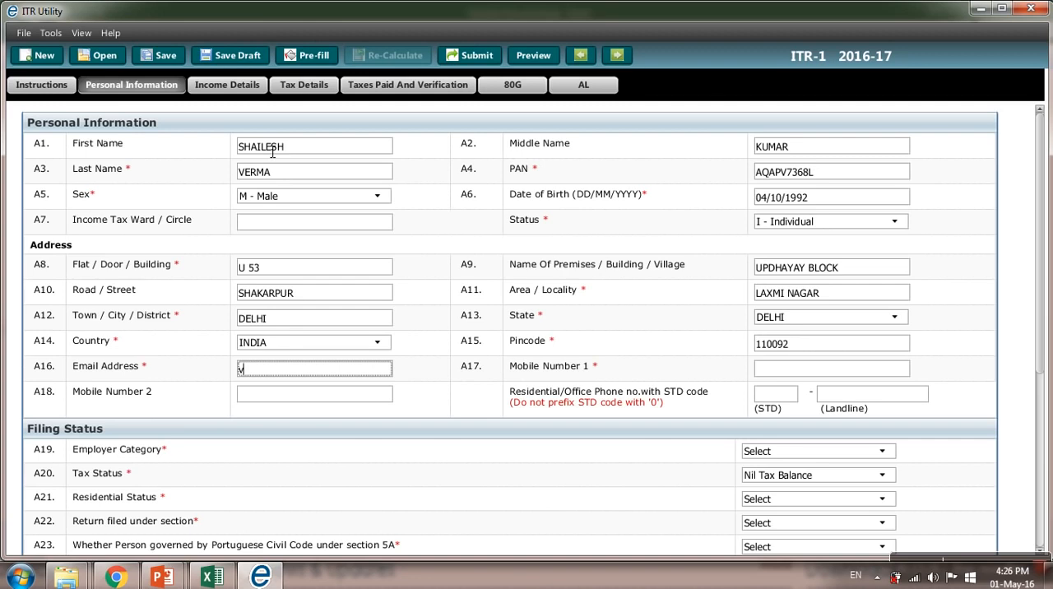
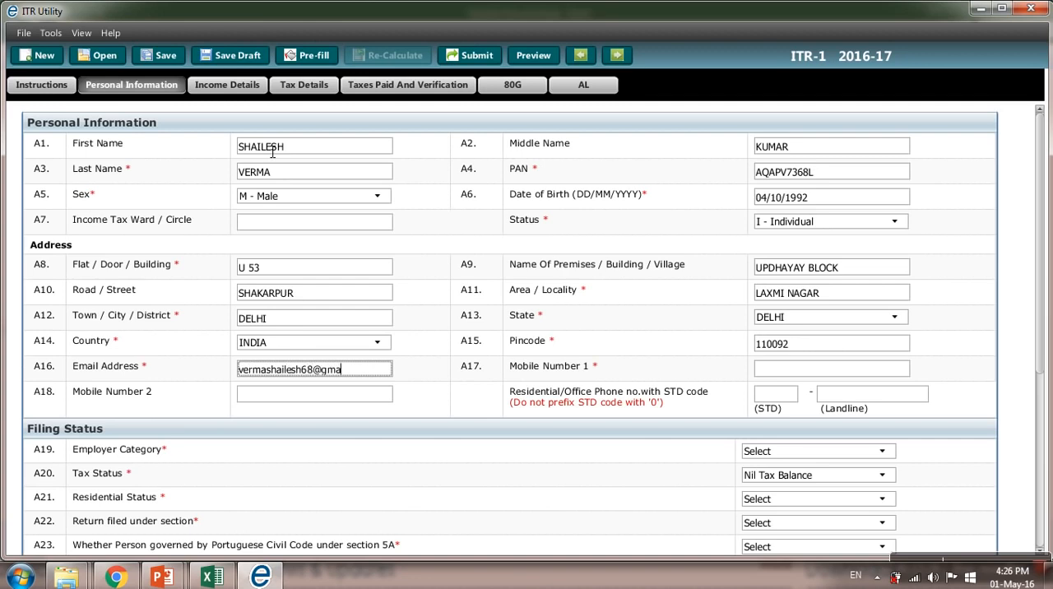
{"action": "key", "text": "Tab"}
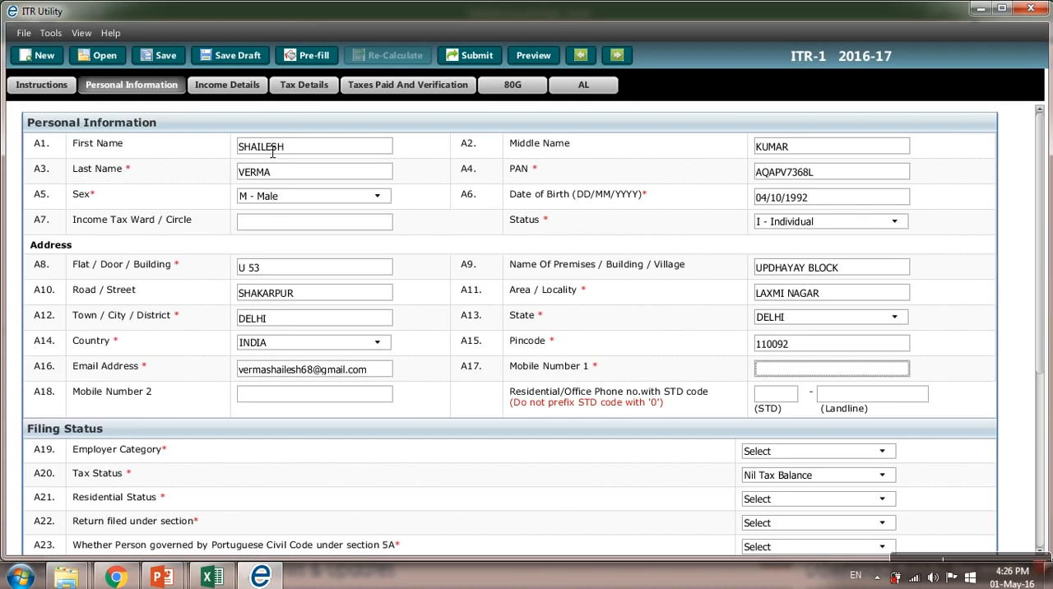
{"action": "key", "text": "Tab"}
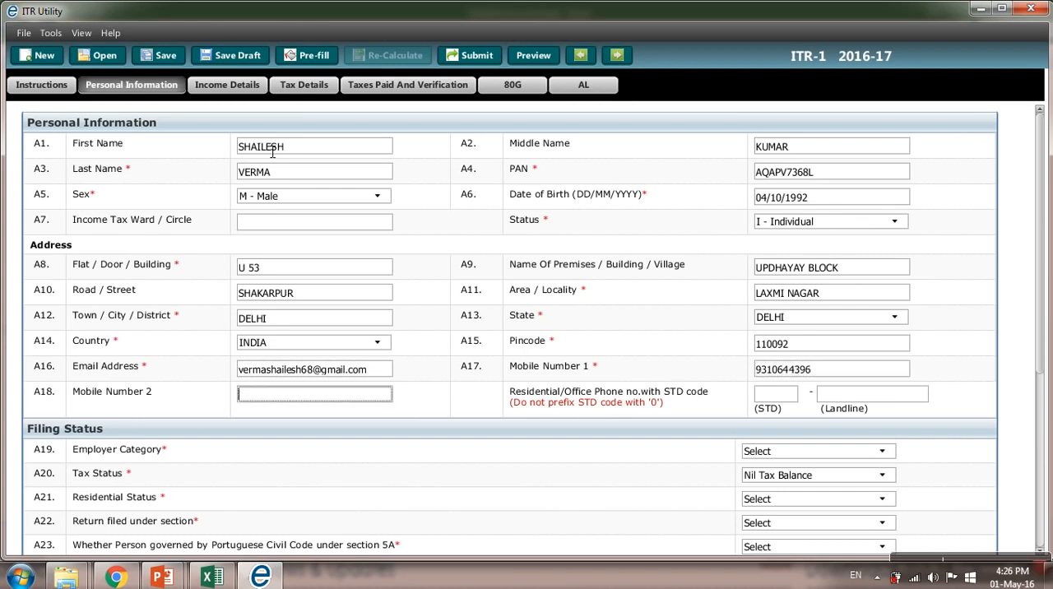
{"action": "key", "text": "Tab"}
{"action": "key", "text": "Tab"}
Step: Set Employer Category to Others and Tax Status to Nil Tax Balance under Filing Status
{"action": "scroll", "coordinate": [266, 150], "scroll_direction": "down", "scroll_amount": 3}
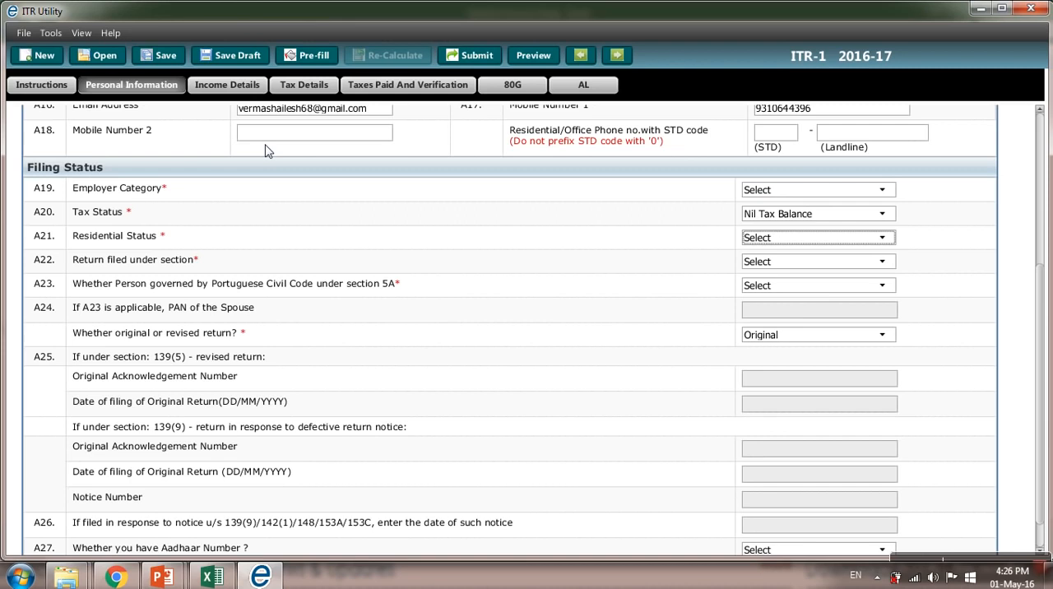
{"action": "key", "text": "Down"}
{"action": "key", "text": "Down"}
{"action": "left_click", "coordinate": [751, 192]}
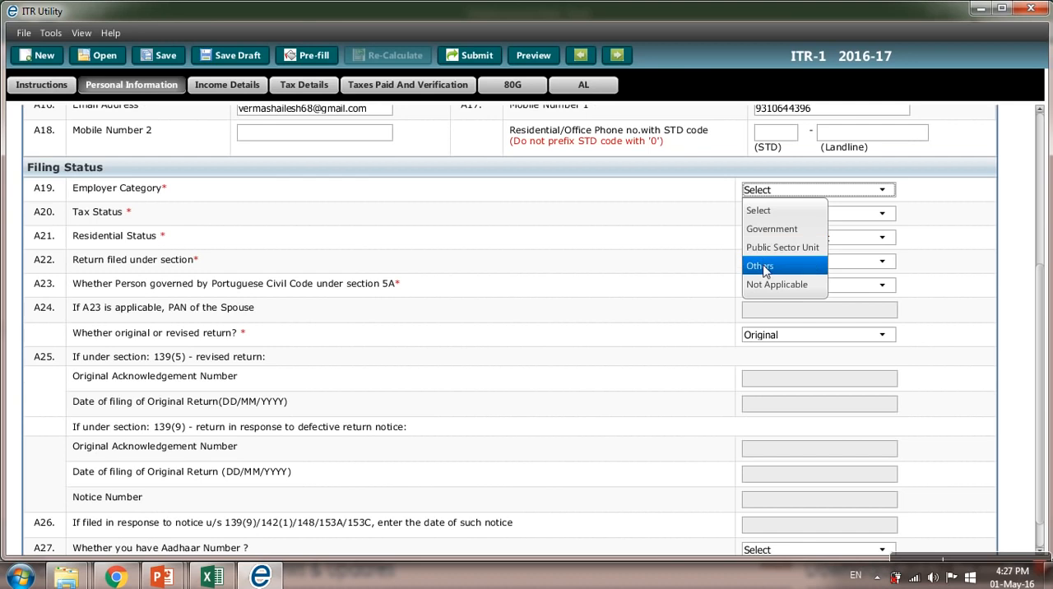
{"action": "left_click", "coordinate": [763, 267]}
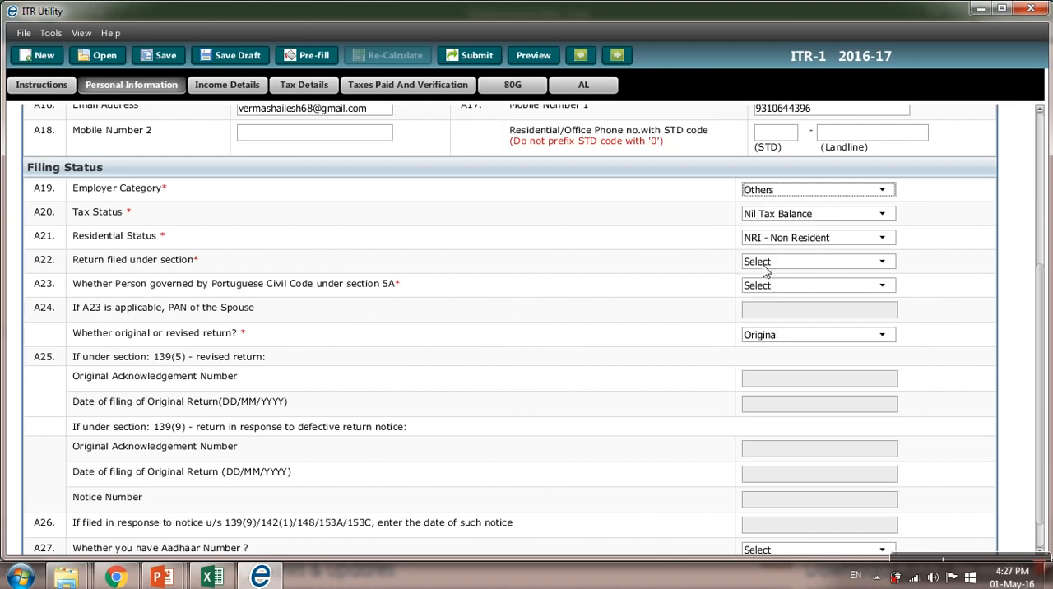
{"action": "left_click", "coordinate": [800, 215]}
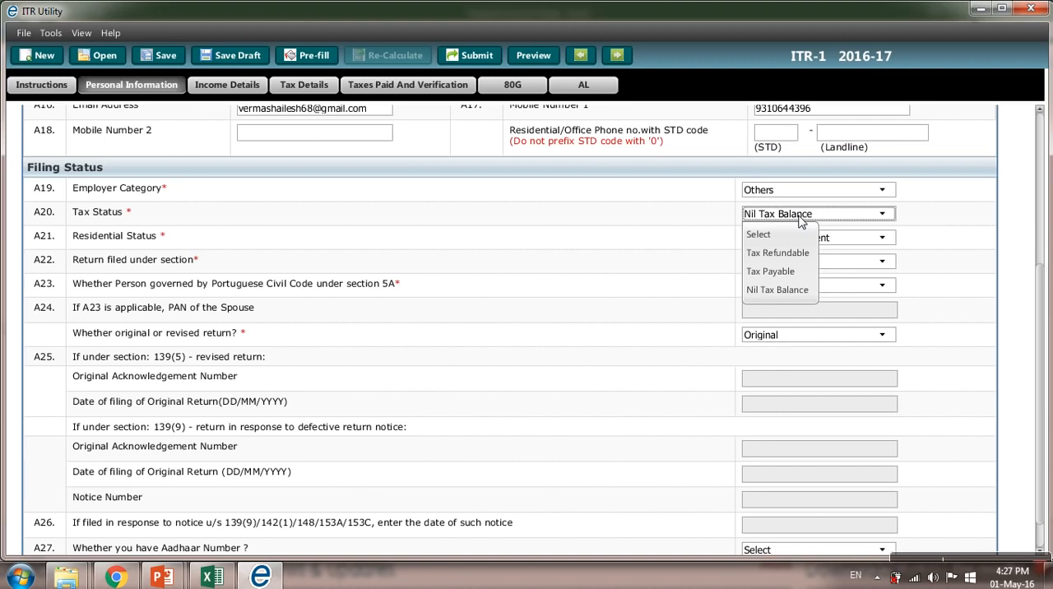
{"action": "left_click", "coordinate": [791, 290]}
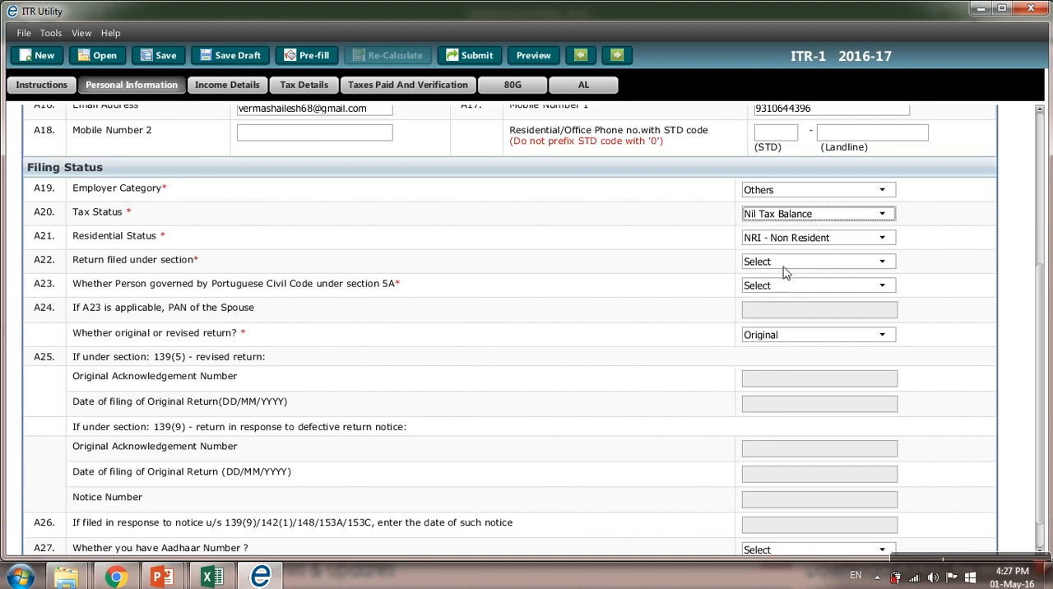
{"action": "left_click", "coordinate": [781, 215]}
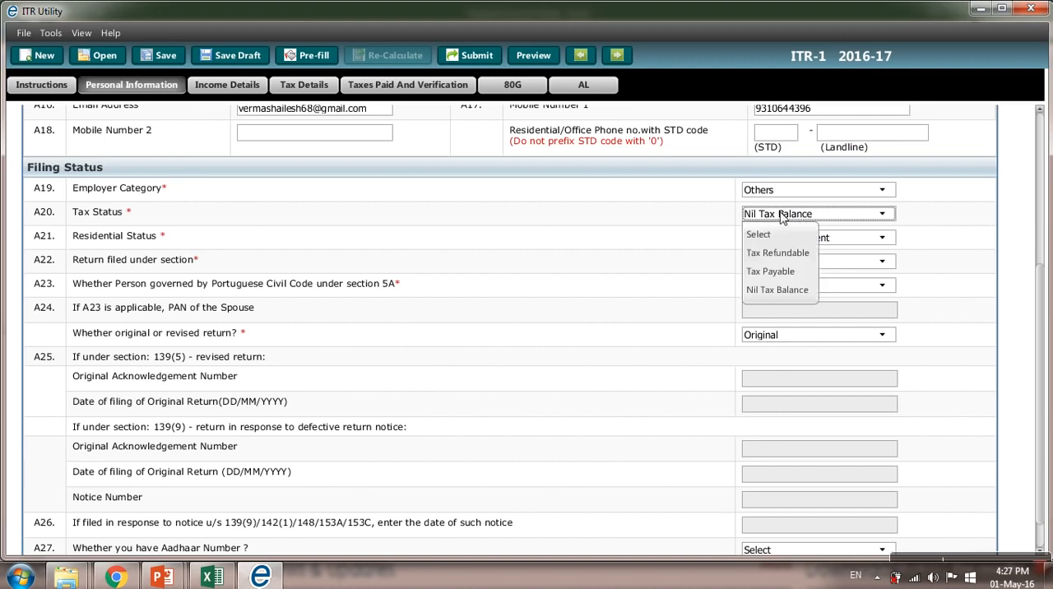
{"action": "left_click", "coordinate": [781, 215]}
Step: Set Residential Status to RES - Resident and Return filed under section to 11 - On or Before Due Date 139(1)
{"action": "left_click", "coordinate": [781, 239]}
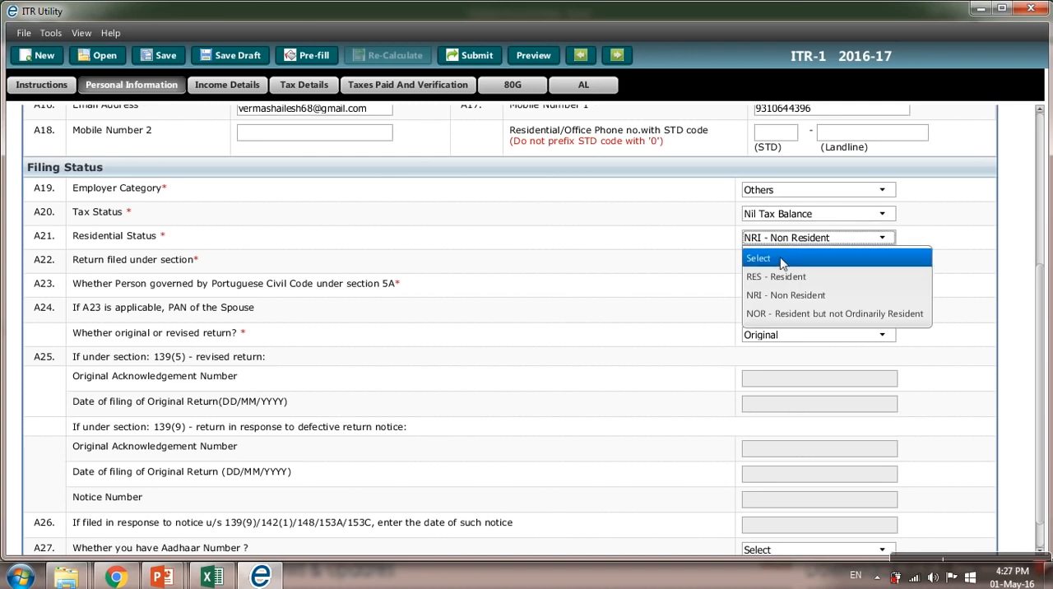
{"action": "left_click", "coordinate": [782, 278]}
{"action": "left_click", "coordinate": [778, 263]}
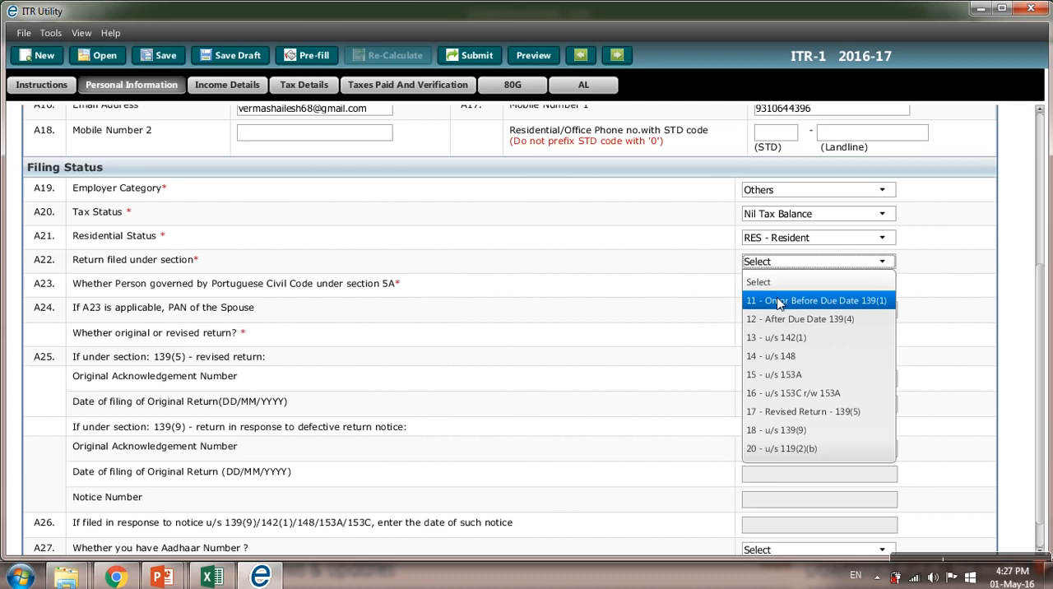
{"action": "left_click", "coordinate": [778, 301]}
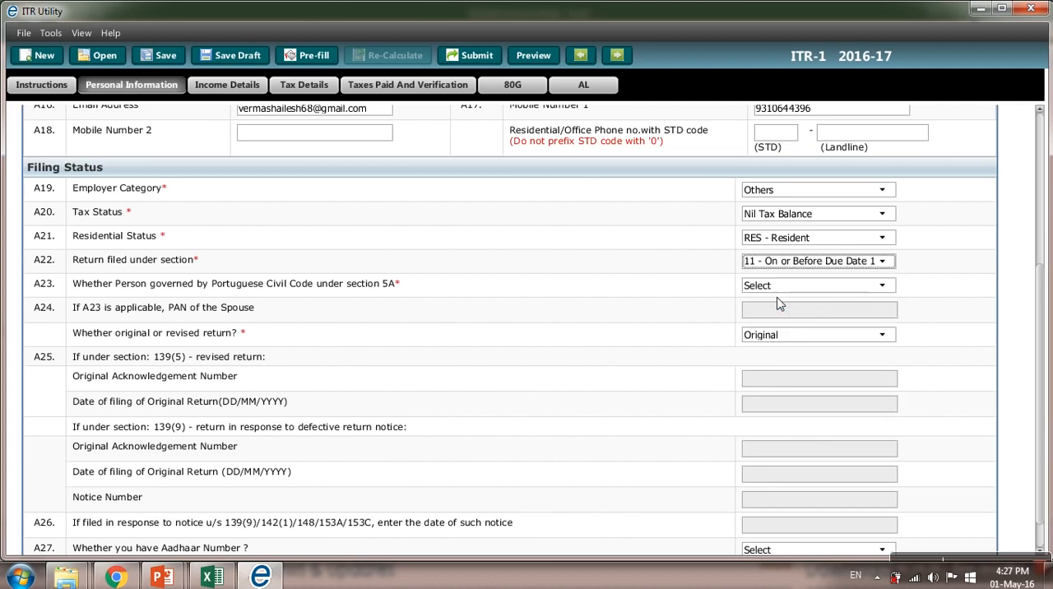
Step: Answer No to being governed by Portuguese Civil Code under section 5A and set the return type to Original
{"action": "left_click", "coordinate": [780, 285]}
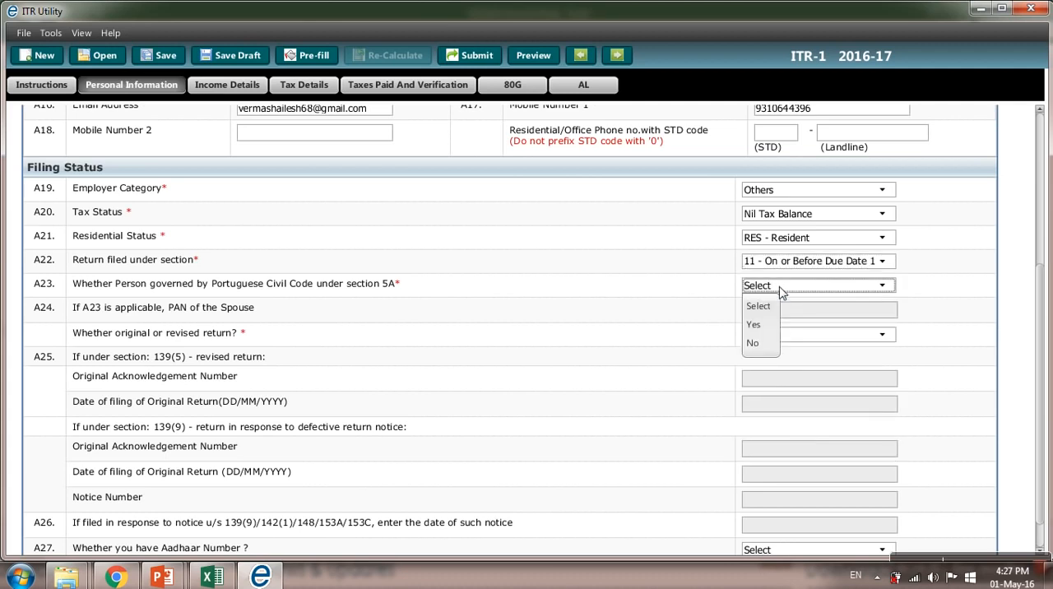
{"action": "left_click", "coordinate": [753, 344]}
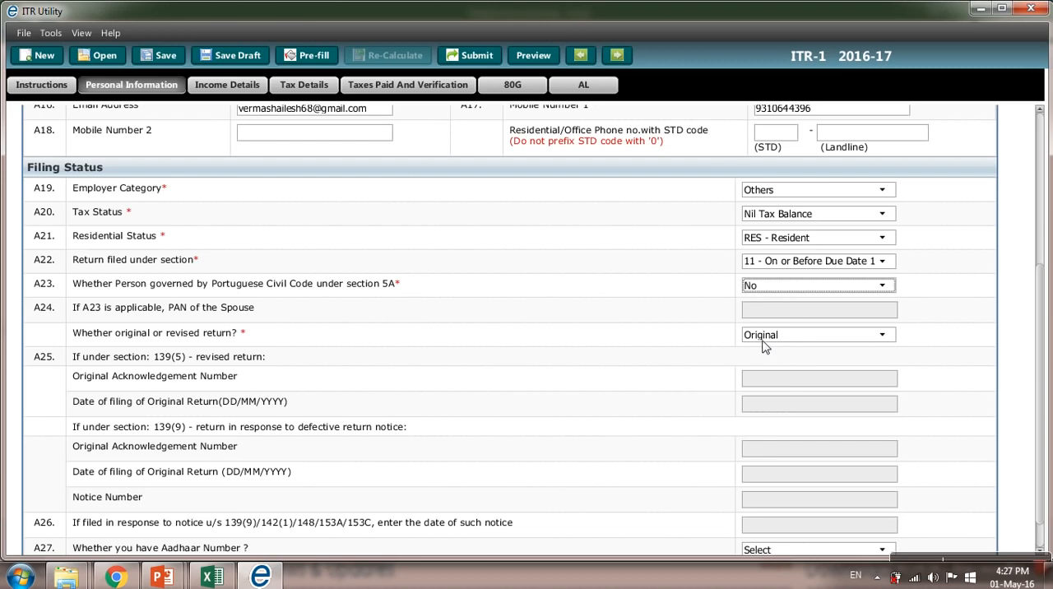
{"action": "left_click", "coordinate": [765, 338]}
{"action": "left_click", "coordinate": [758, 373]}
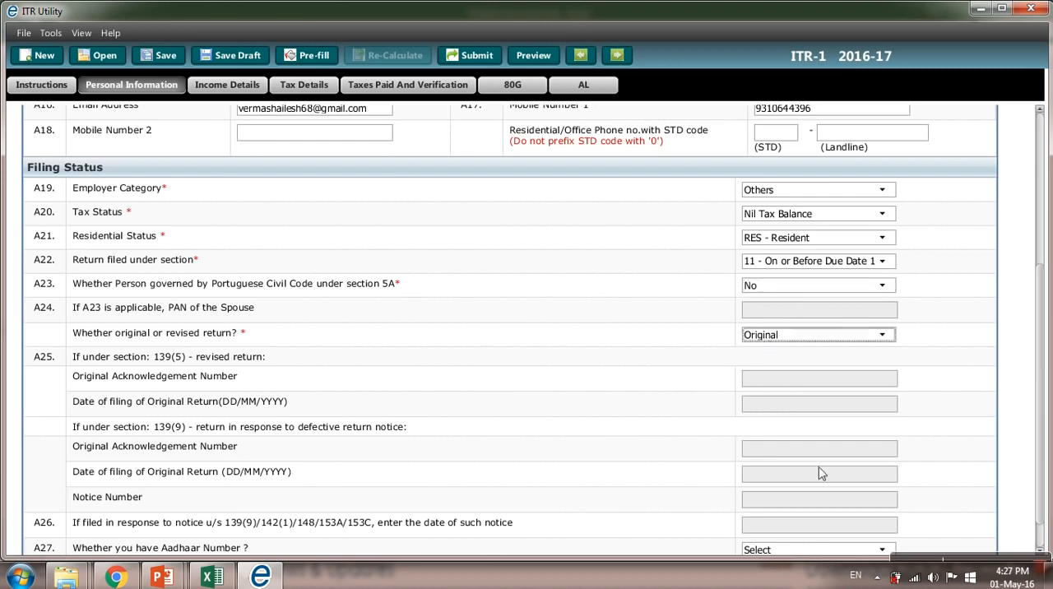
Step: Answer No to having an Aadhaar Number at A27, leaving the A28 field empty
{"action": "scroll", "coordinate": [1041, 372], "scroll_direction": "down", "scroll_amount": 1}
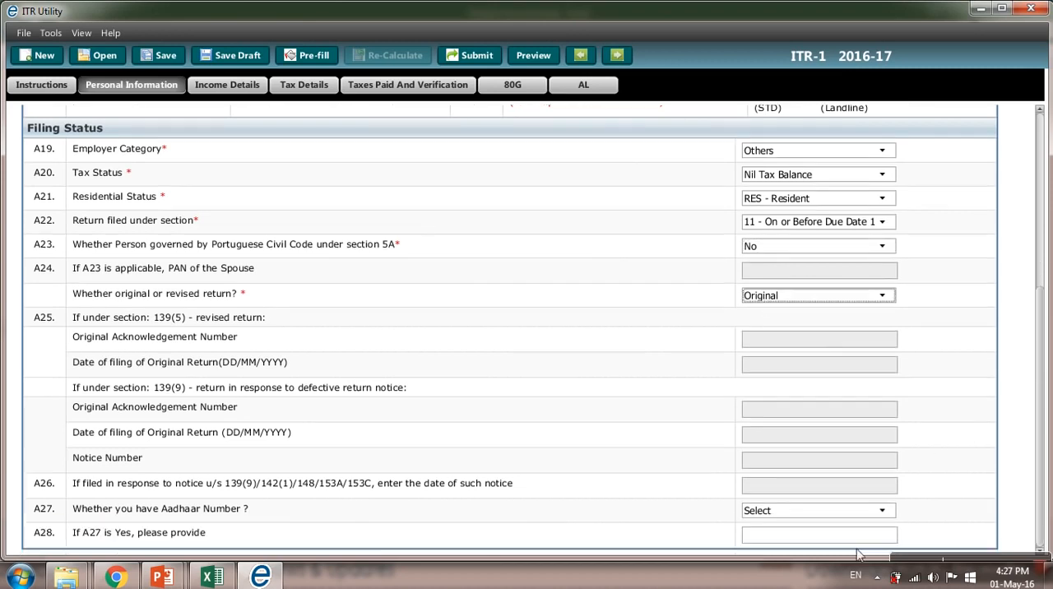
{"action": "left_click", "coordinate": [810, 511]}
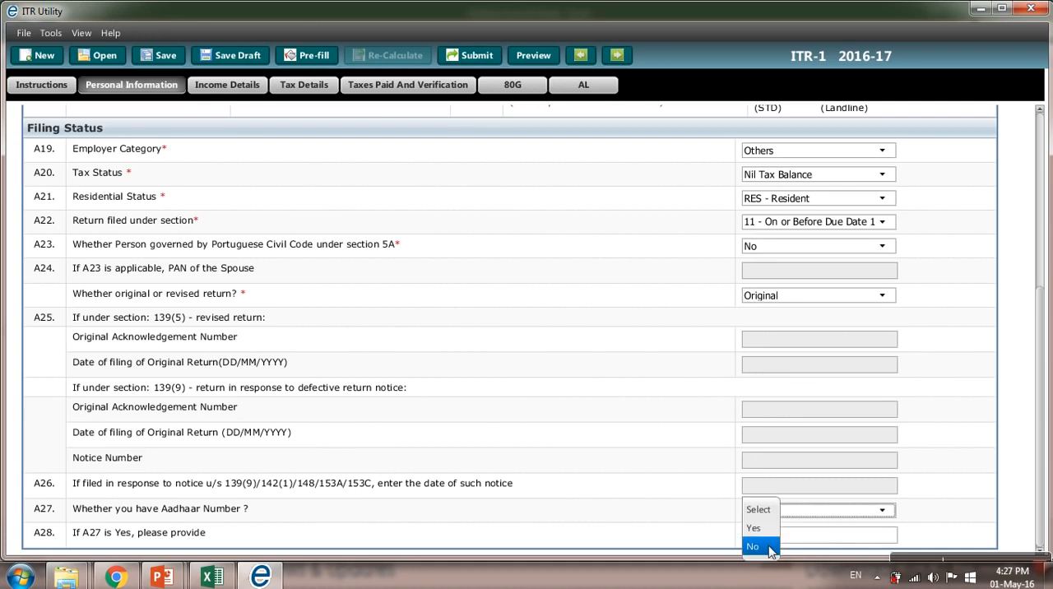
{"action": "left_click", "coordinate": [753, 546]}
{"action": "left_click", "coordinate": [778, 537]}
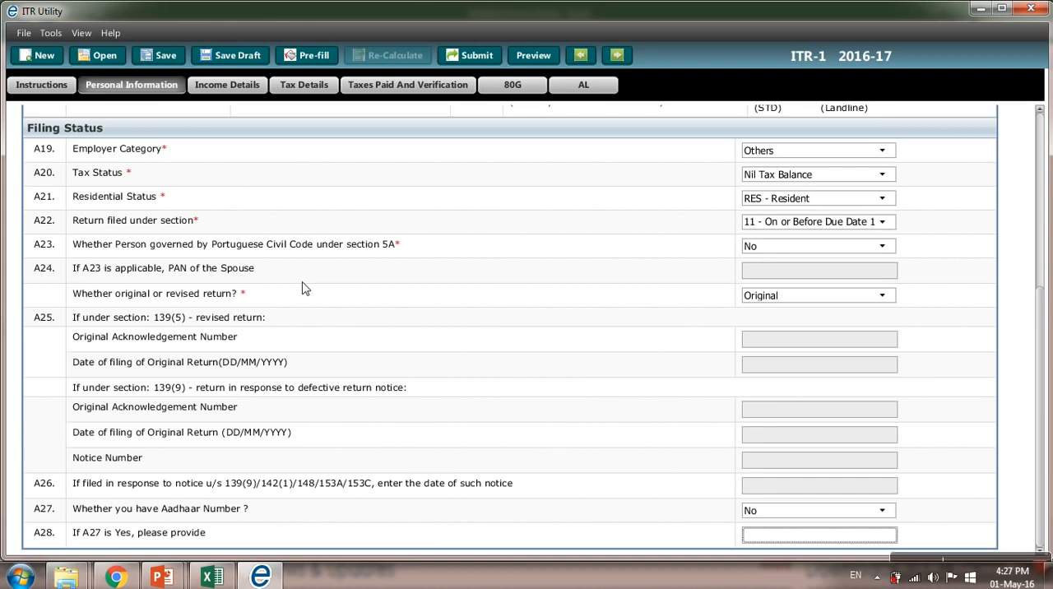
Step: Enter 185000 as Income from Salary / Pension in Income Details, taken from the salary total in the Excel income sheet
{"action": "left_click", "coordinate": [236, 87]}
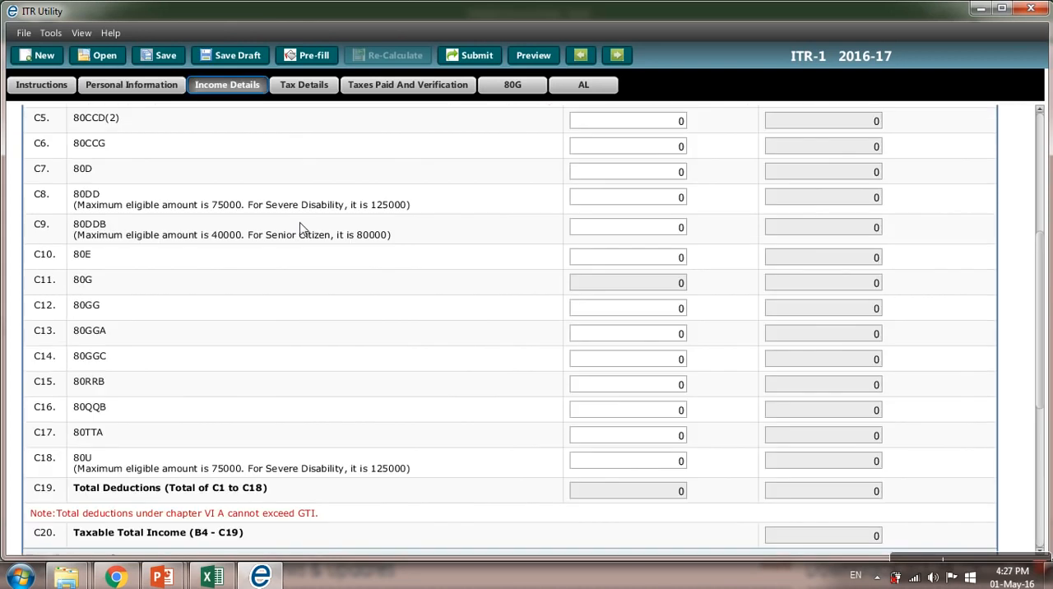
{"action": "left_click", "coordinate": [1038, 145]}
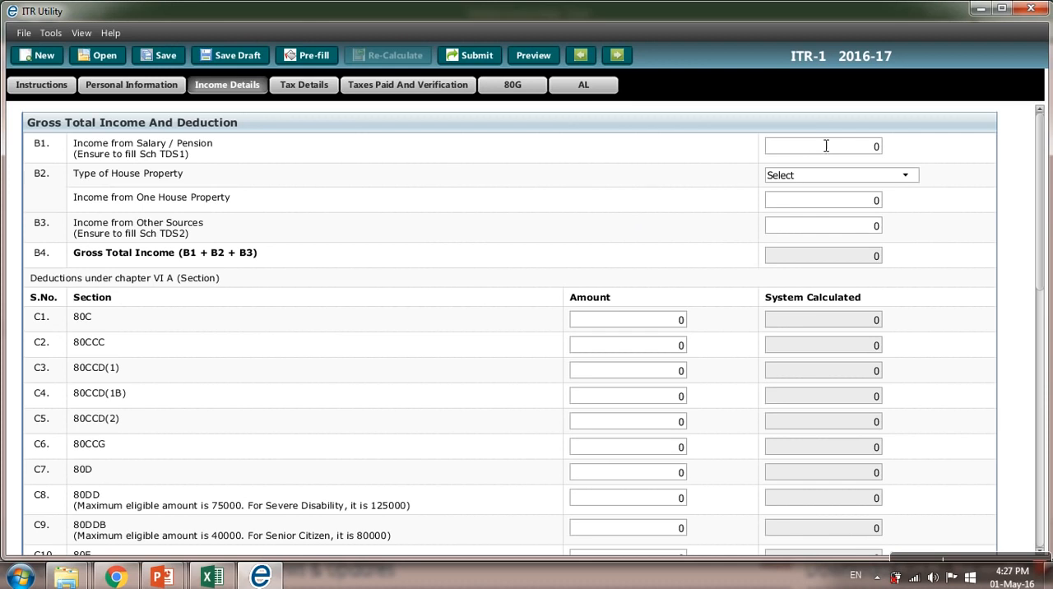
{"action": "left_click", "coordinate": [845, 150]}
{"action": "key", "text": "alt+Tab"}
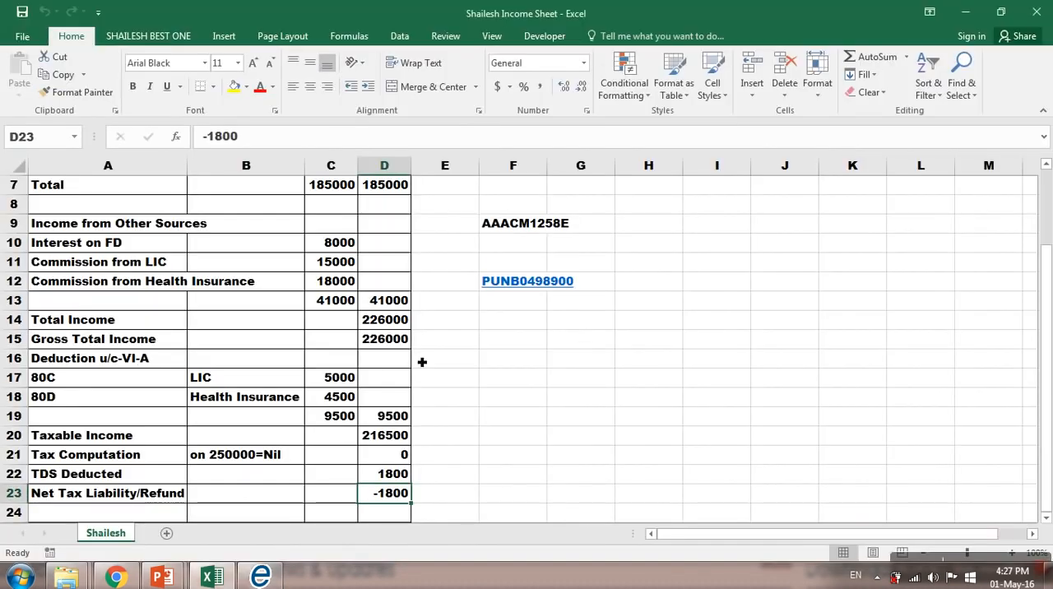
{"action": "left_click", "coordinate": [382, 192]}
{"action": "key", "text": "alt+Tab"}
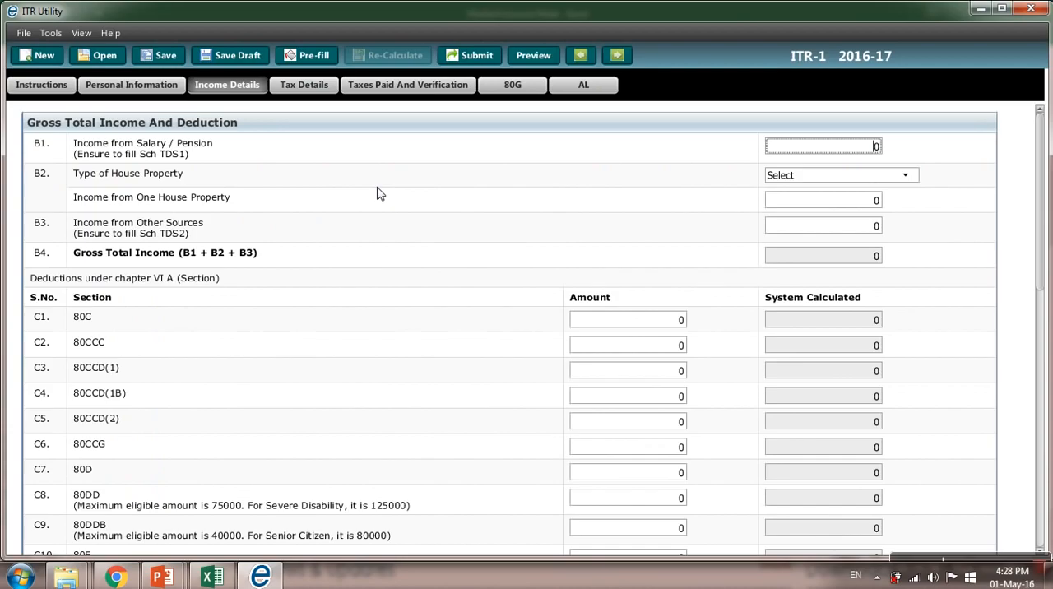
{"action": "type", "text": "185000"}
{"action": "key", "text": "Tab"}
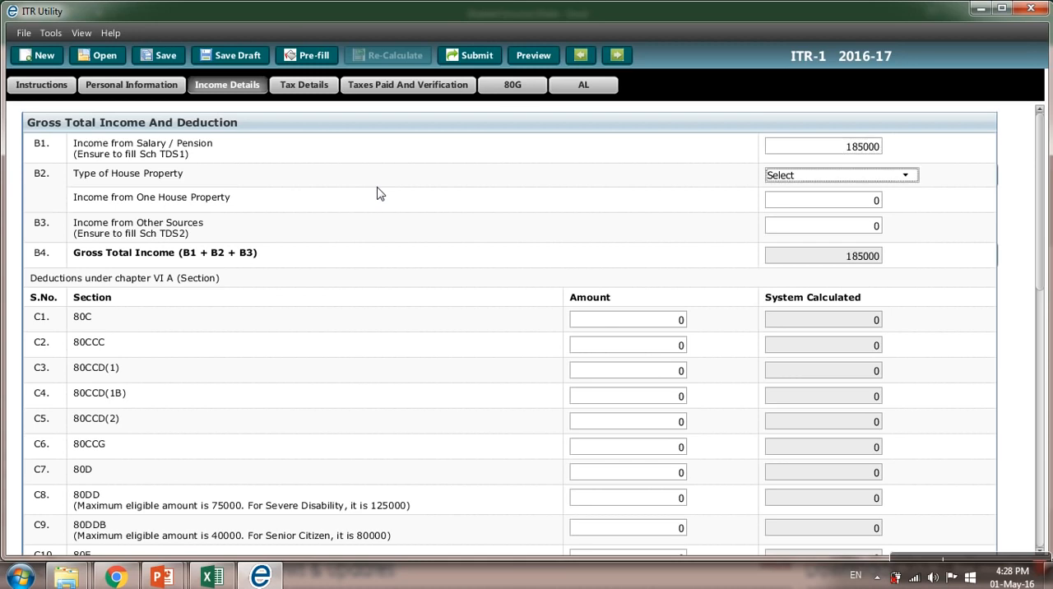
Step: Leave house property blank and enter 41000 as Income from Other Sources, taken from the Excel income sheet
{"action": "key", "text": "Tab"}
{"action": "key", "text": "Tab"}
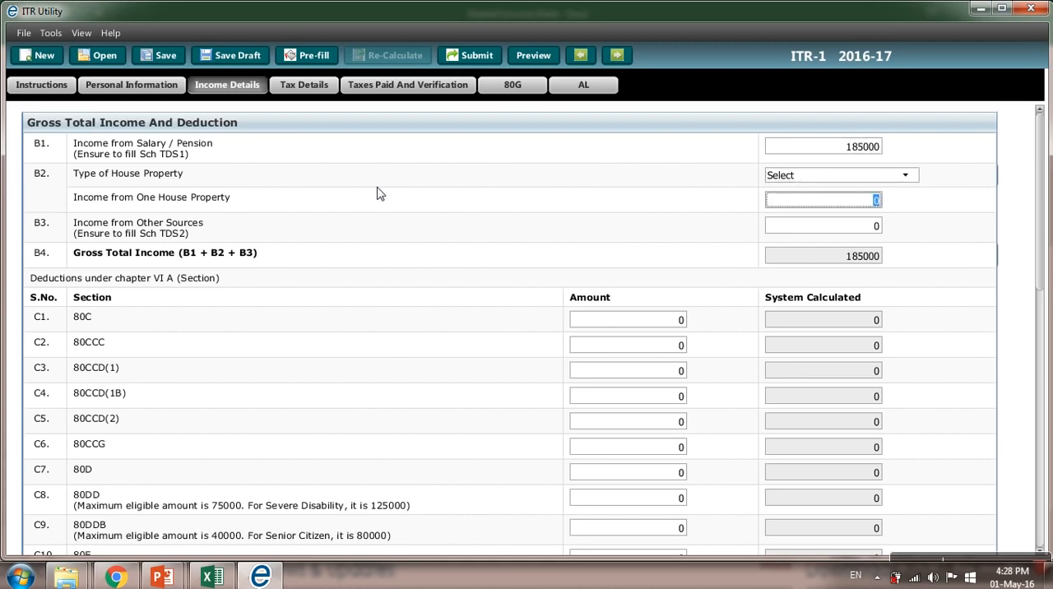
{"action": "key", "text": "alt+Tab"}
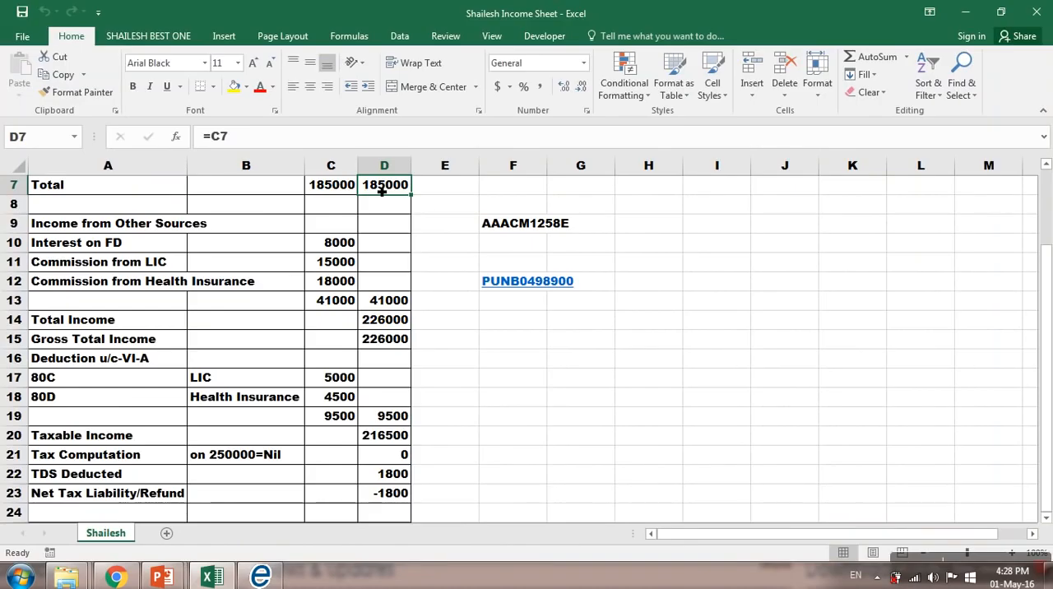
{"action": "left_click", "coordinate": [390, 308]}
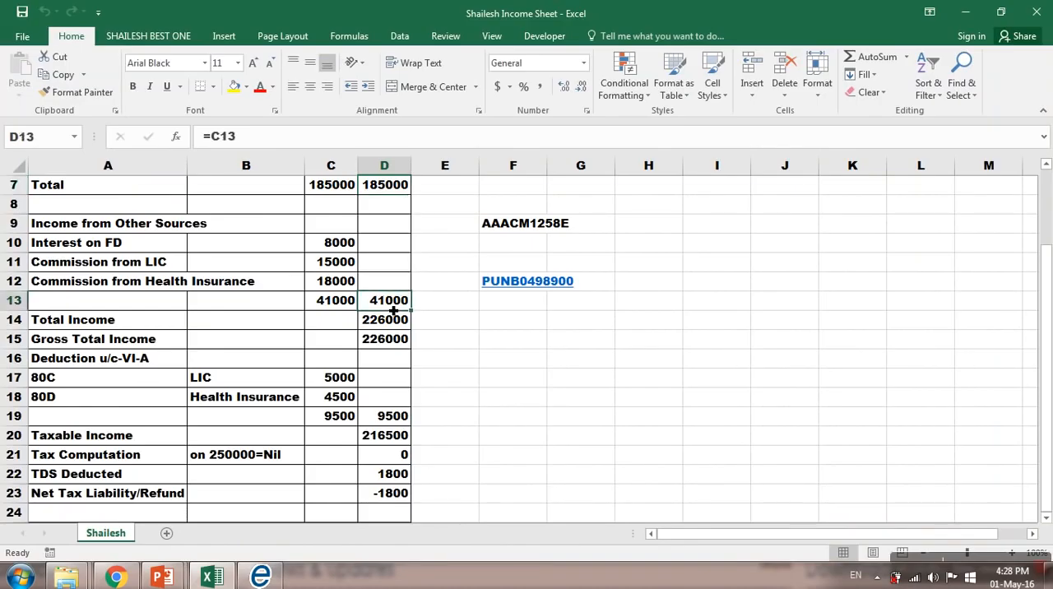
{"action": "key", "text": "alt+Tab"}
{"action": "type", "text": "41000"}
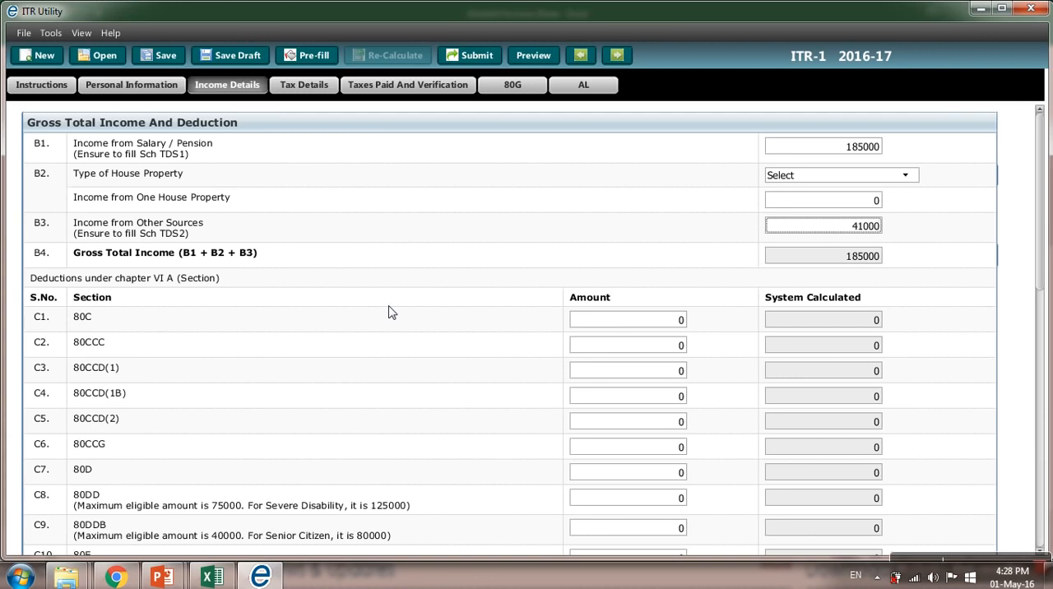
{"action": "key", "text": "Tab"}
{"action": "key", "text": "Tab"}
Step: Enter the LIC deduction of 5000 from the Excel income sheet as the 80C amount
{"action": "key", "text": "alt+Tab"}
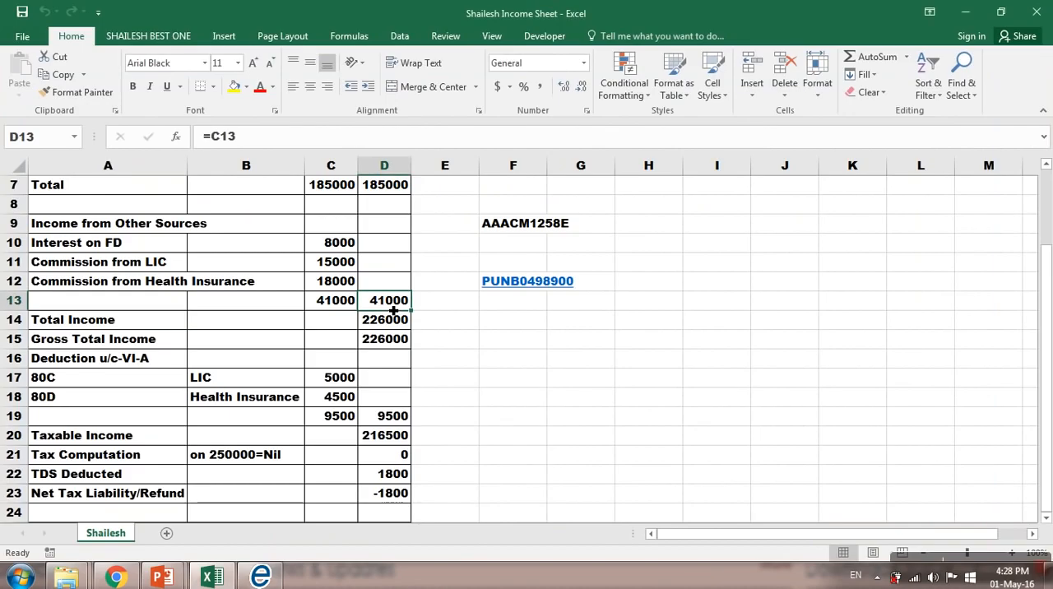
{"action": "left_click", "coordinate": [344, 380]}
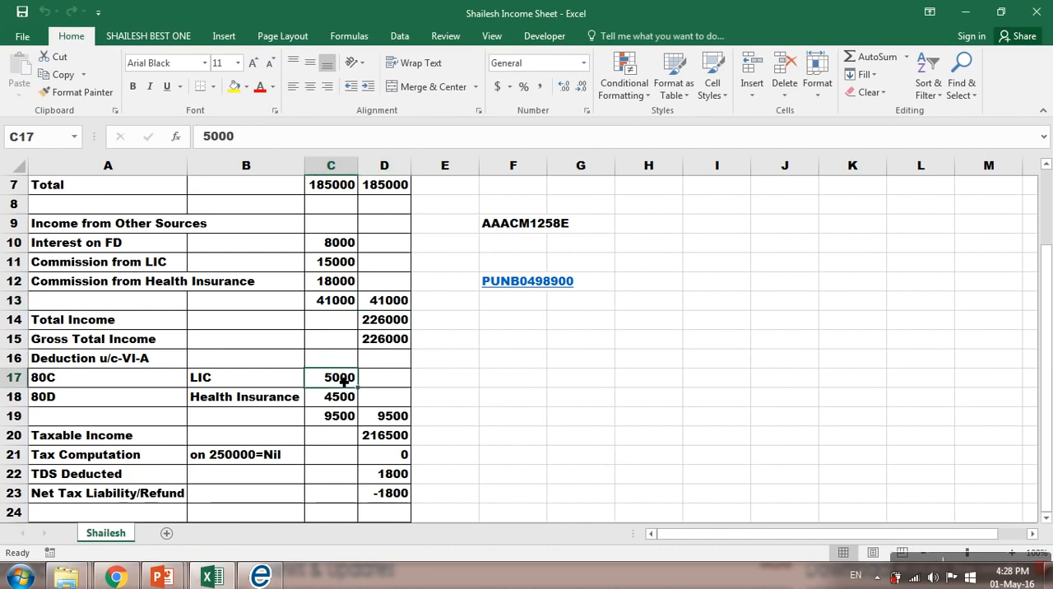
{"action": "key", "text": "alt+Tab"}
{"action": "type", "text": "5000"}
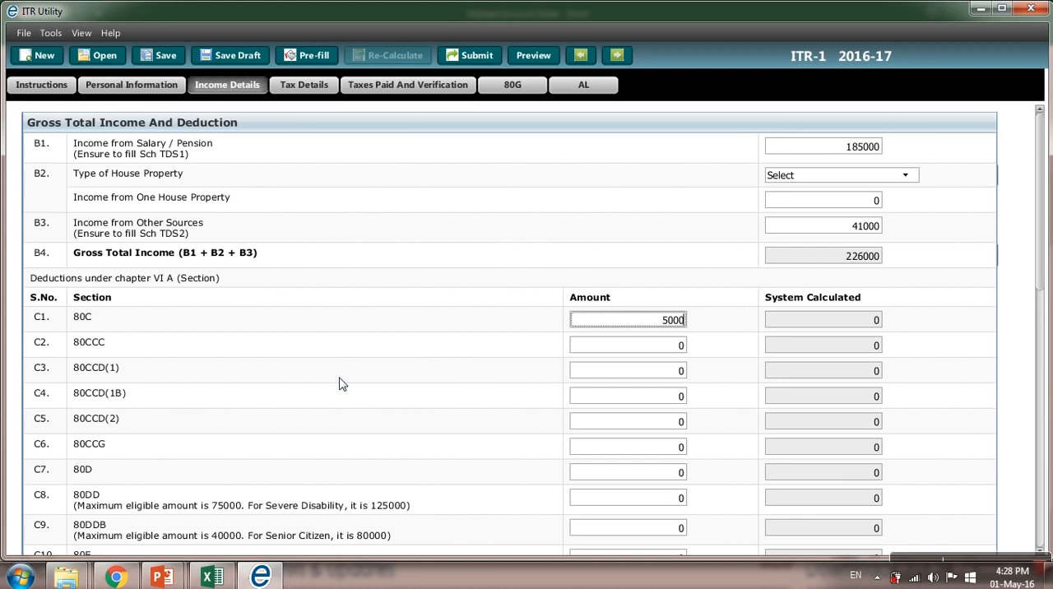
{"action": "key", "text": "Tab"}
{"action": "key", "text": "Tab"}
{"action": "key", "text": "Tab"}
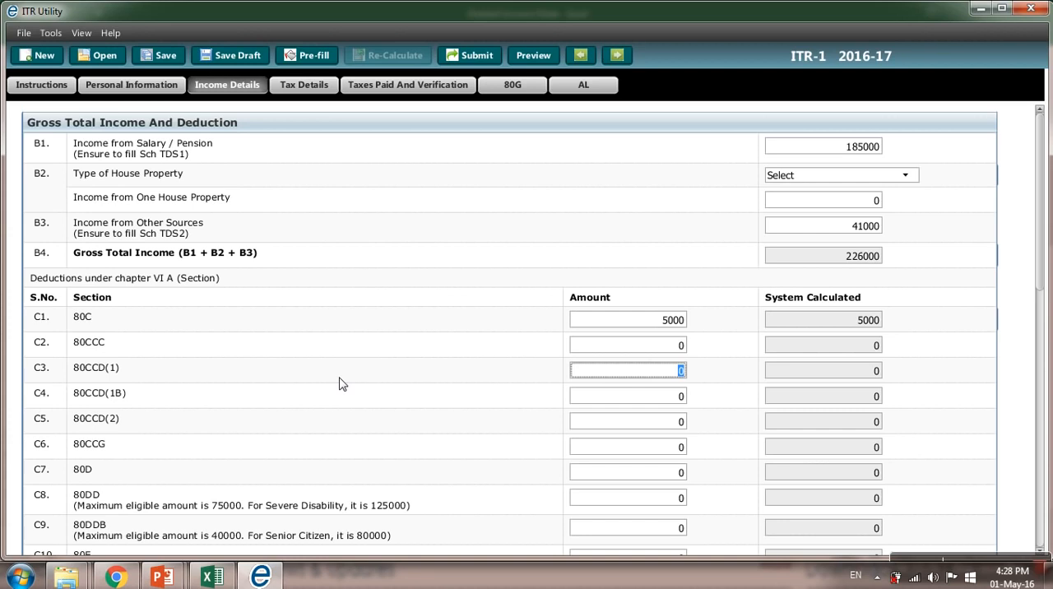
Step: Enter the health insurance deduction of 4500 from the Excel income sheet as the 80D amount
{"action": "key", "text": "alt+Tab"}
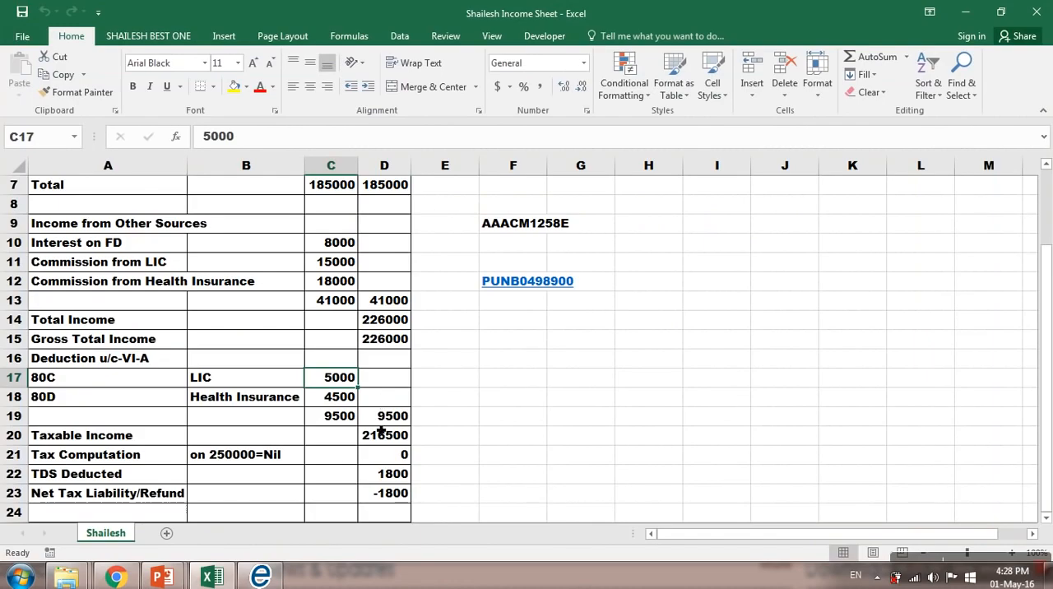
{"action": "left_click", "coordinate": [347, 403]}
{"action": "key", "text": "alt+Tab"}
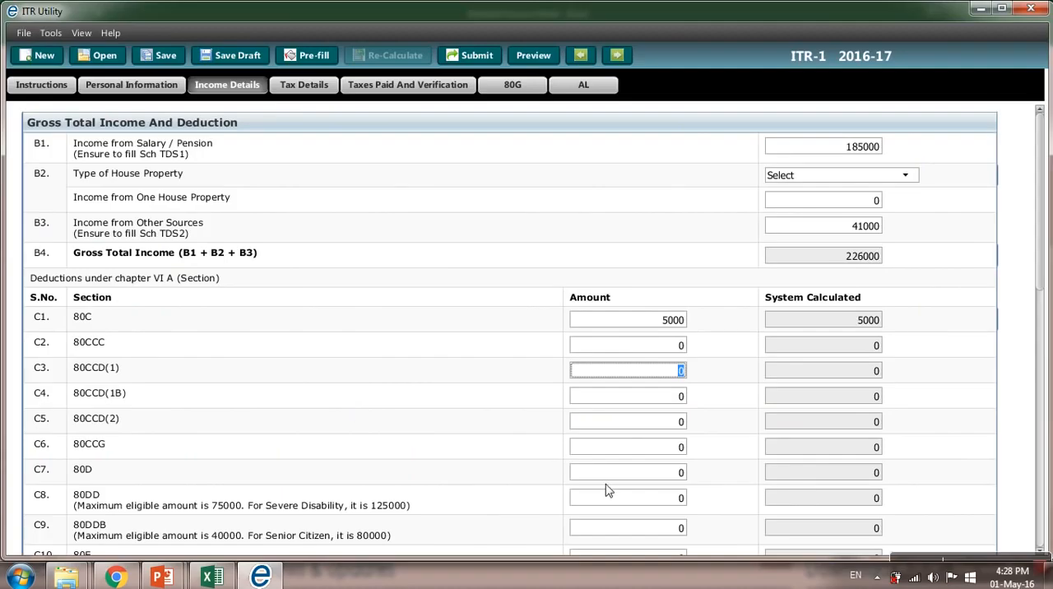
{"action": "left_click", "coordinate": [681, 447]}
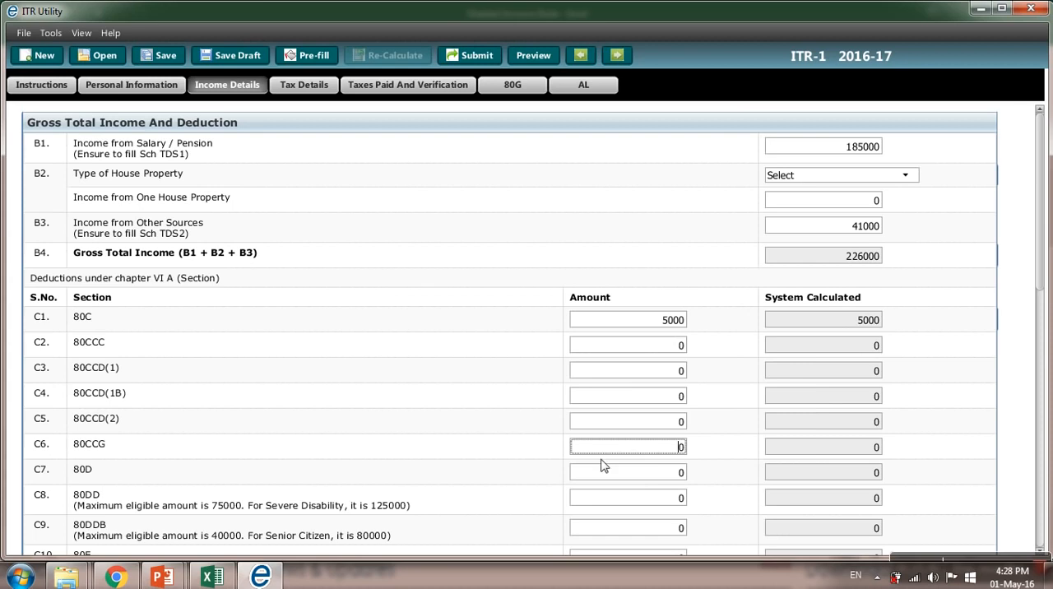
{"action": "left_click", "coordinate": [648, 477]}
{"action": "type", "text": "4500"}
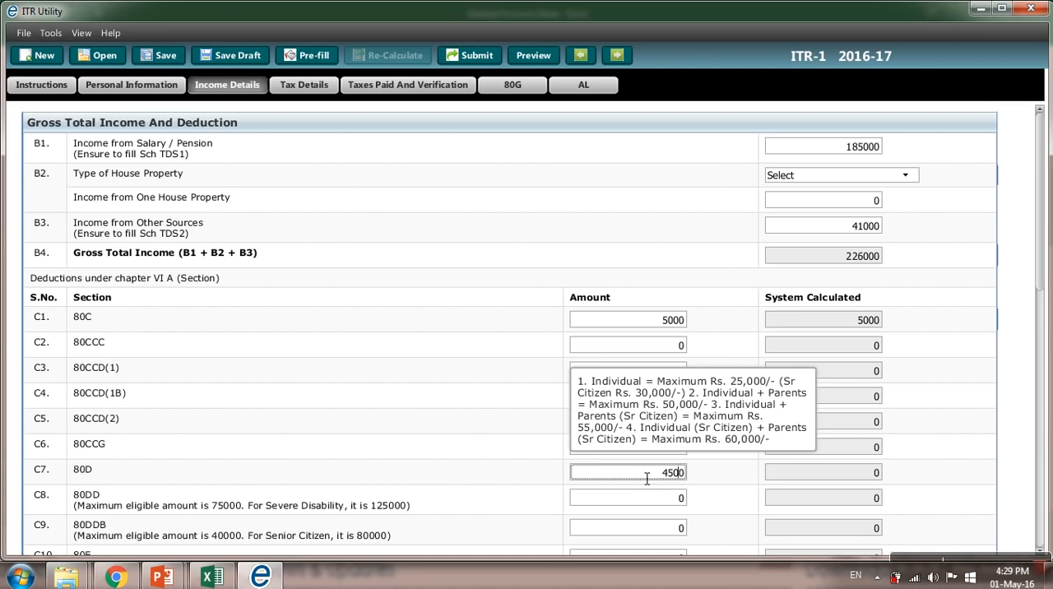
{"action": "key", "text": "Tab"}
Step: Review the remaining Chapter VI-A deductions, taxable total income and Tax Computation fields in Income Details
{"action": "left_click", "coordinate": [647, 506]}
{"action": "key", "text": "Tab"}
{"action": "key", "text": "Tab"}
{"action": "key", "text": "Tab"}
{"action": "key", "text": "Tab"}
{"action": "key", "text": "Tab"}
{"action": "key", "text": "Tab"}
{"action": "key", "text": "Tab"}
{"action": "key", "text": "Tab"}
{"action": "key", "text": "Tab"}
{"action": "key", "text": "Tab"}
{"action": "key", "text": "Tab"}
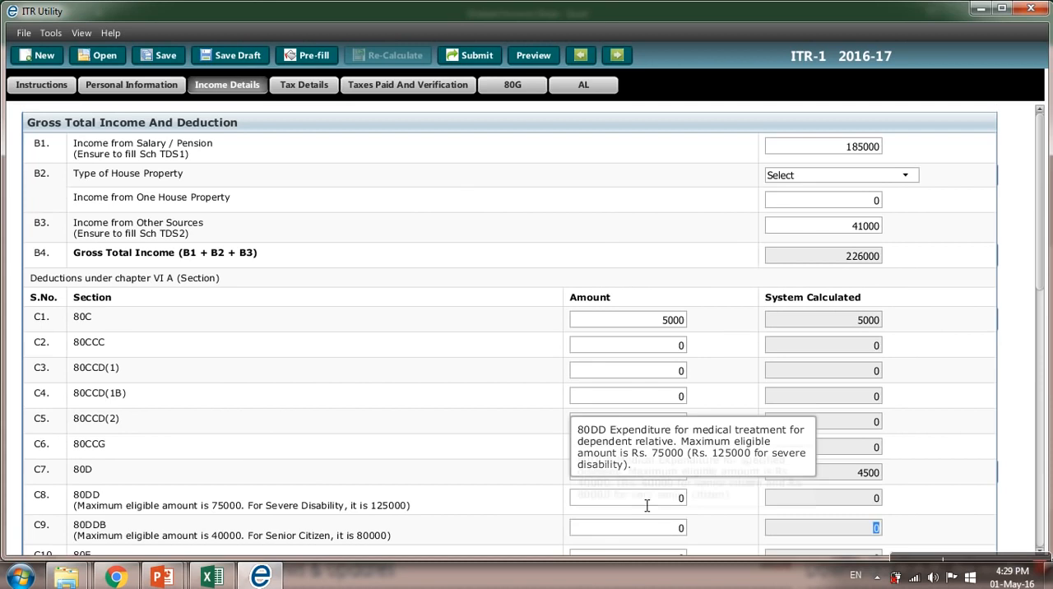
{"action": "key", "text": "Tab"}
{"action": "key", "text": "Tab"}
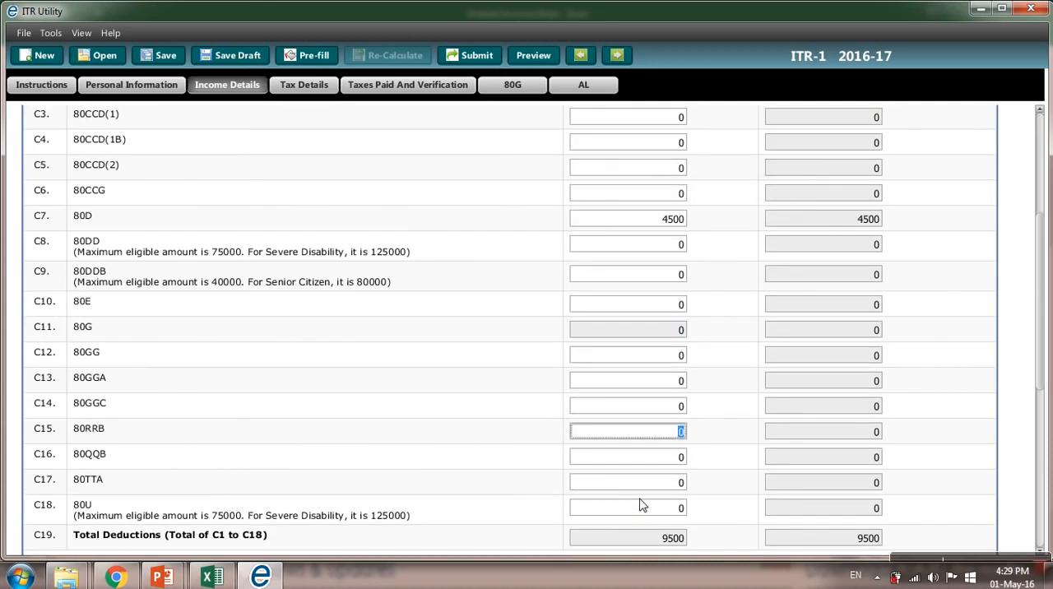
{"action": "key", "text": "Tab"}
{"action": "key", "text": "Tab"}
{"action": "key", "text": "Tab"}
{"action": "key", "text": "Tab"}
{"action": "key", "text": "Tab"}
{"action": "key", "text": "Tab"}
{"action": "key", "text": "Tab"}
{"action": "key", "text": "Tab"}
{"action": "key", "text": "Tab"}
{"action": "key", "text": "Tab"}
{"action": "key", "text": "Tab"}
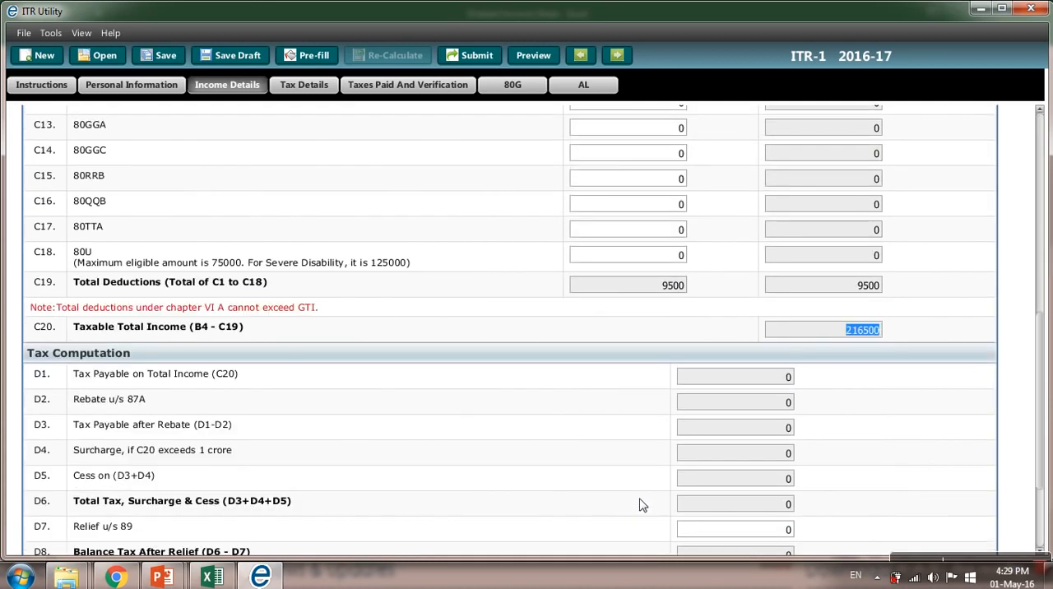
{"action": "key", "text": "Tab"}
{"action": "key", "text": "Tab"}
{"action": "key", "text": "Tab"}
{"action": "key", "text": "Tab"}
{"action": "key", "text": "Tab"}
{"action": "key", "text": "Tab"}
{"action": "key", "text": "Tab"}
{"action": "key", "text": "Tab"}
{"action": "key", "text": "Tab"}
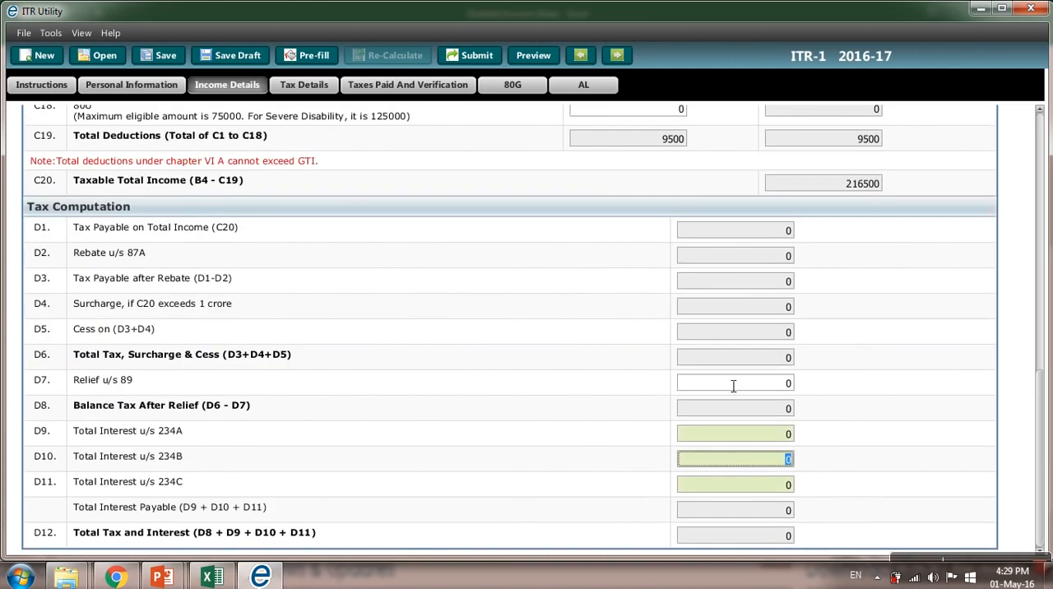
{"action": "key", "text": "Tab"}
{"action": "key", "text": "Tab"}
{"action": "key", "text": "Tab"}
{"action": "key", "text": "Tab"}
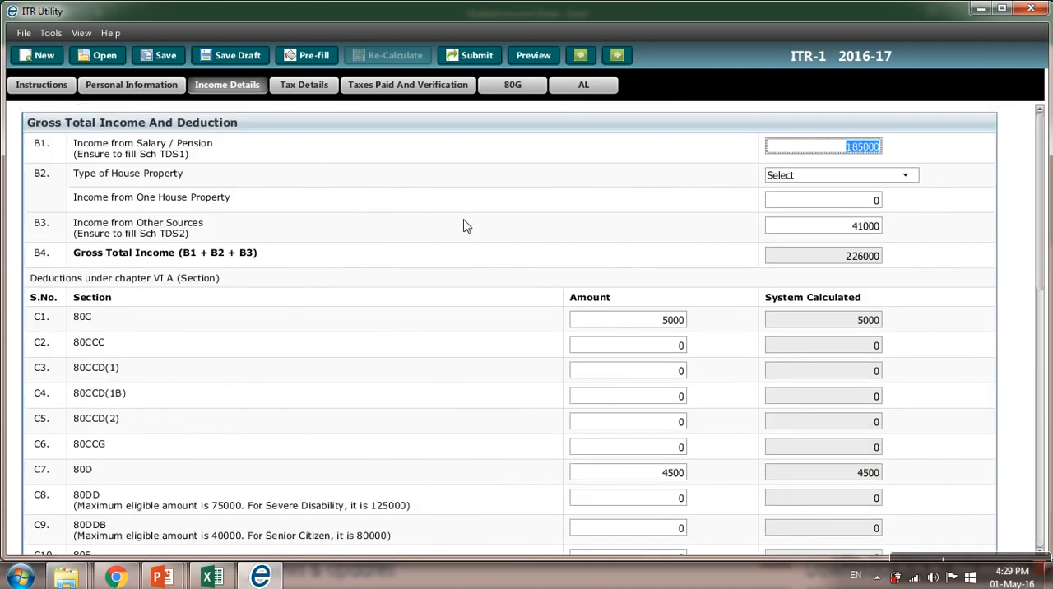
Step: Look over the TDS, TCS and advance tax schedules, plus the Taxes Paid and bank account sections
{"action": "left_click", "coordinate": [303, 81]}
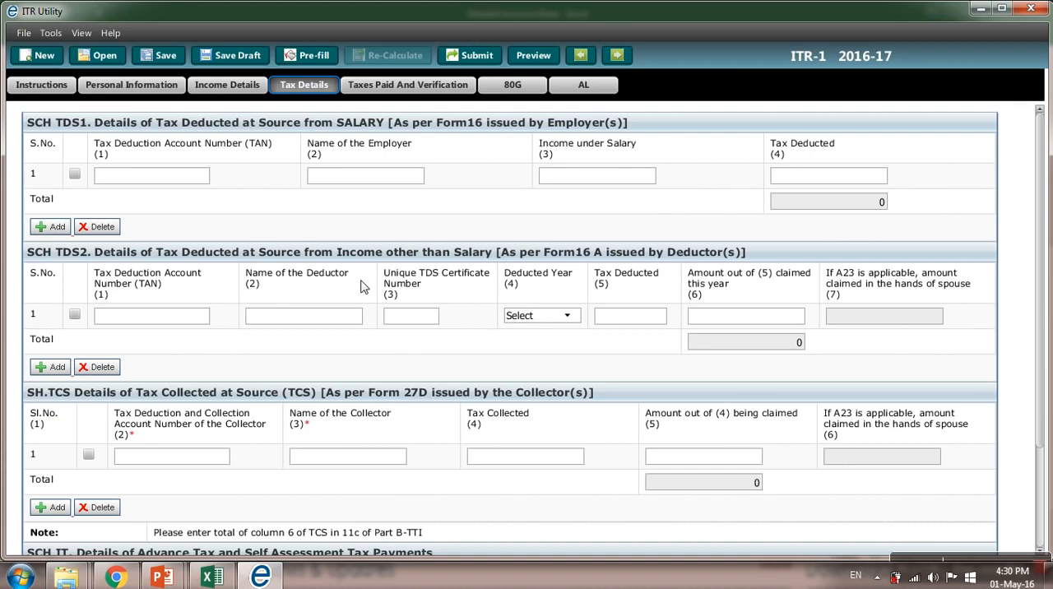
{"action": "left_click", "coordinate": [194, 322]}
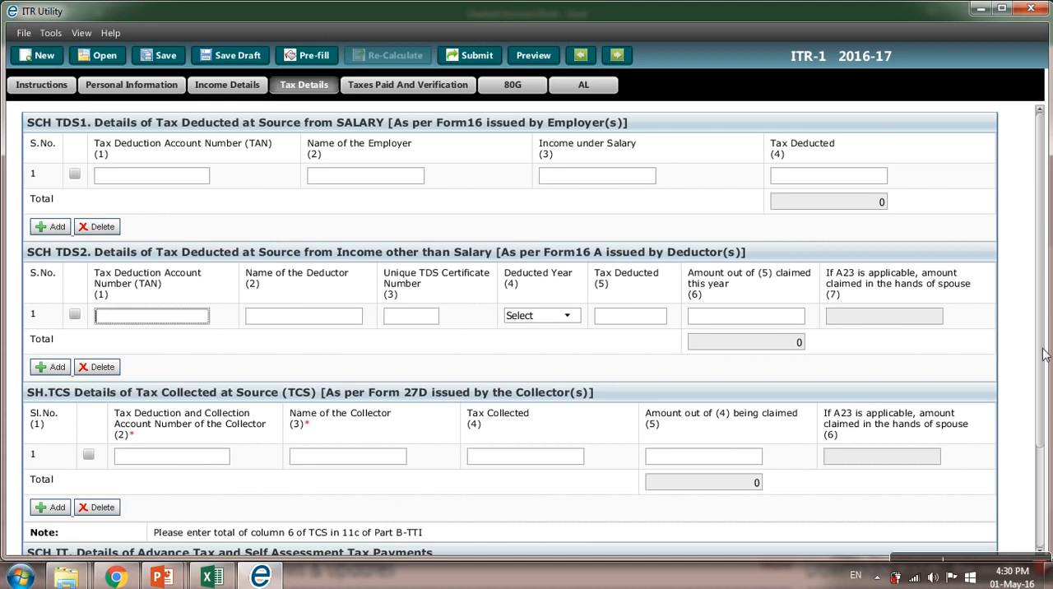
{"action": "scroll", "coordinate": [1043, 353], "scroll_direction": "down", "scroll_amount": 5}
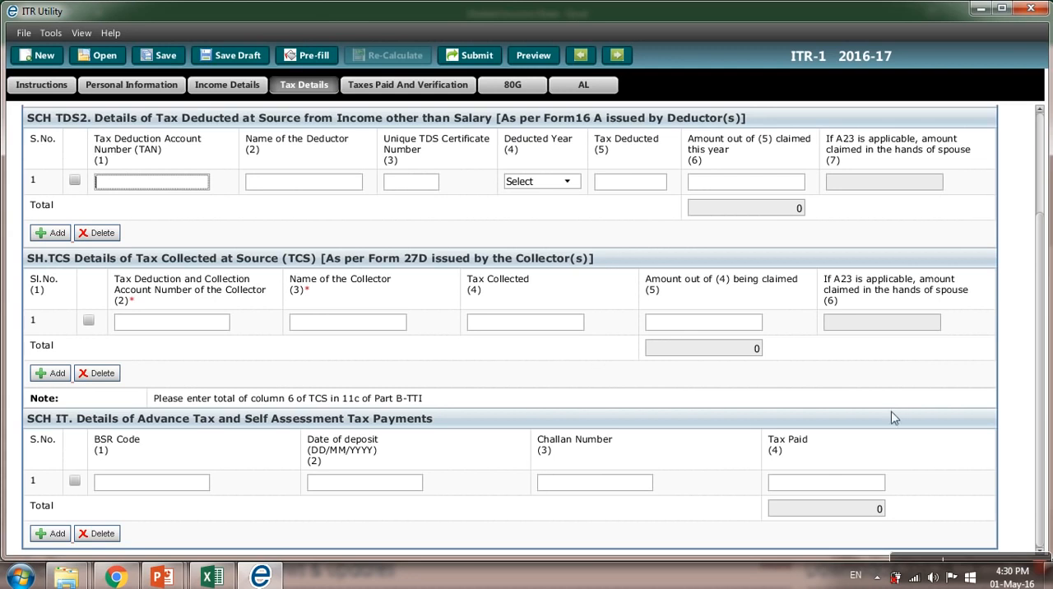
{"action": "left_click", "coordinate": [403, 85]}
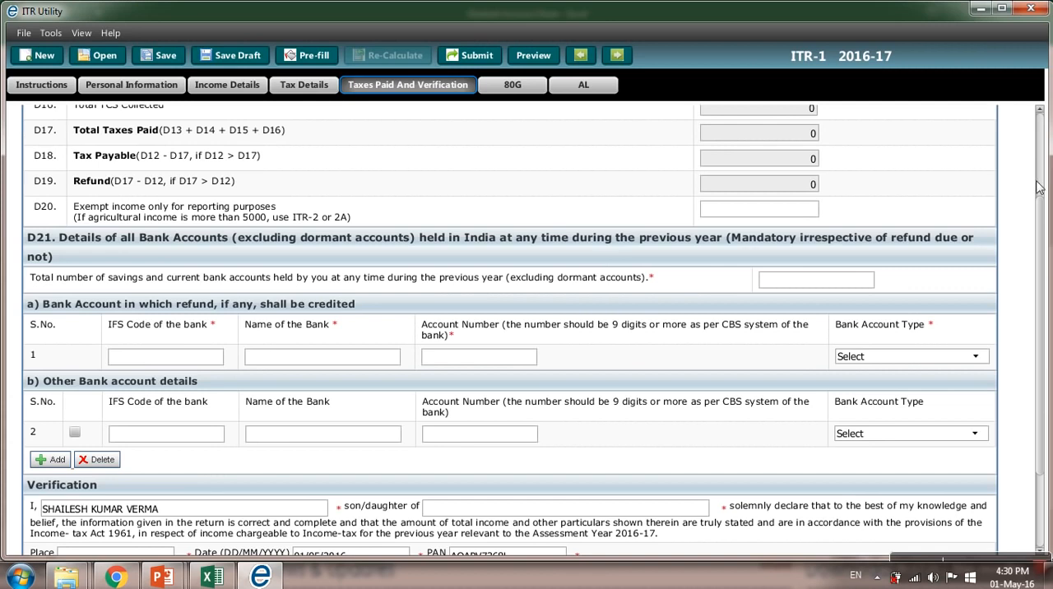
{"action": "scroll", "coordinate": [1038, 177], "scroll_direction": "up", "scroll_amount": 3}
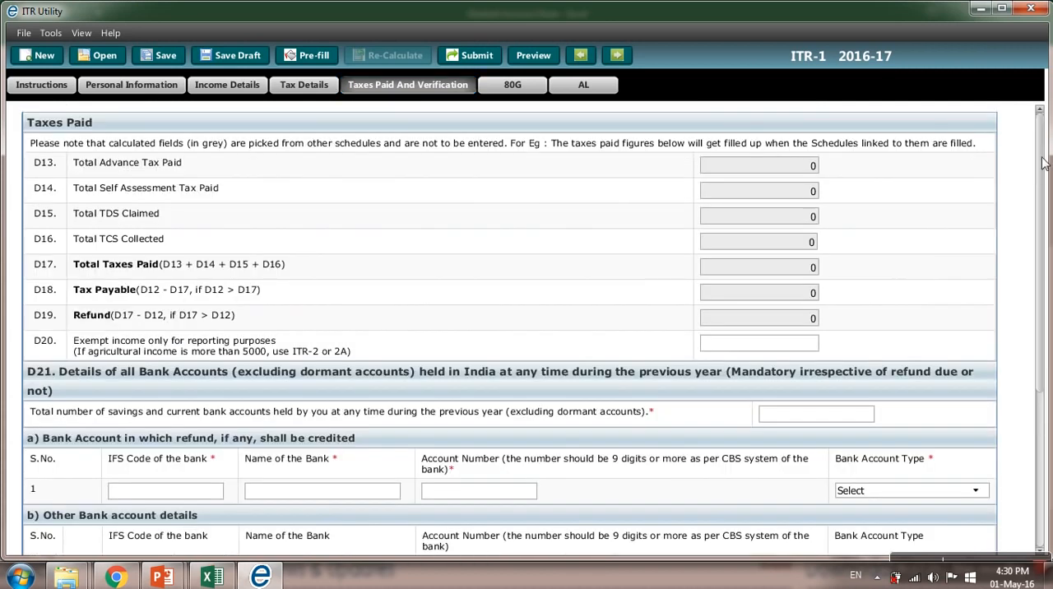
{"action": "scroll", "coordinate": [1043, 163], "scroll_direction": "down", "scroll_amount": 1}
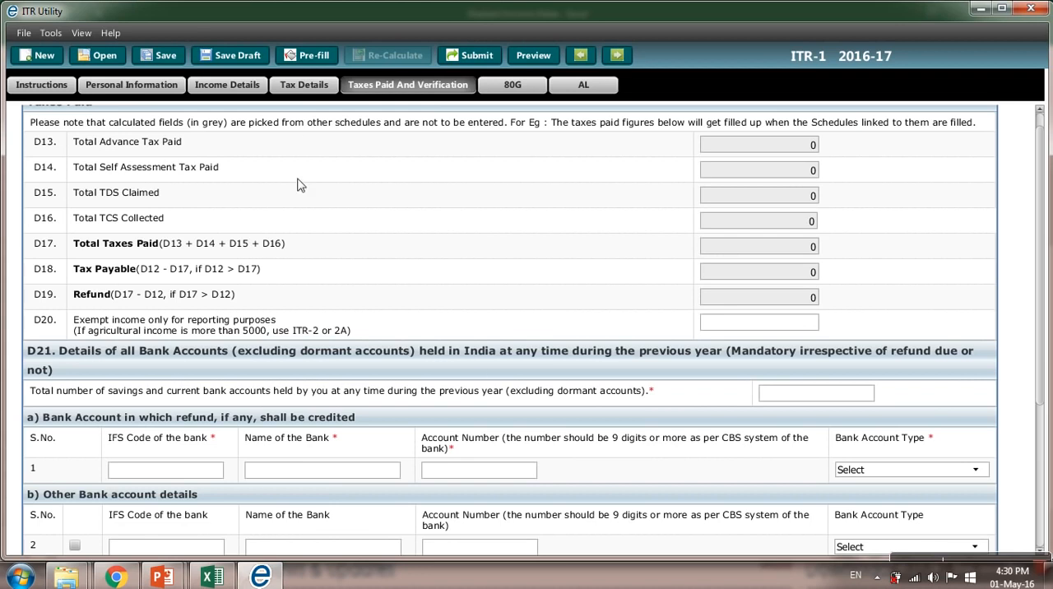
Step: Select row 1 of SCH TDS2 in Tax Details and enter the deductor's TAN and the deductor name MAX
{"action": "left_click", "coordinate": [296, 90]}
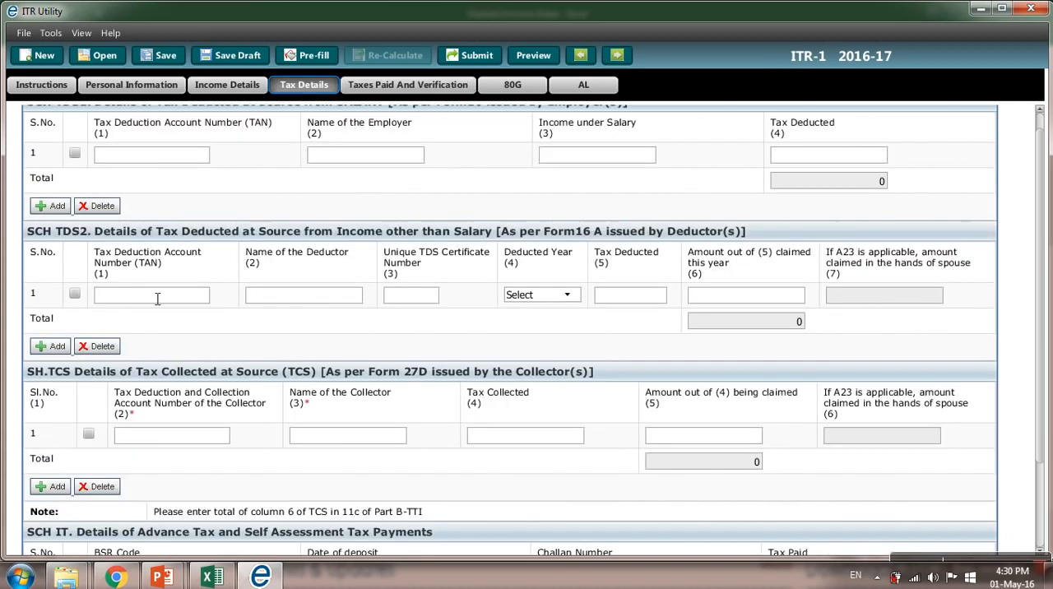
{"action": "left_click", "coordinate": [75, 294]}
{"action": "left_click", "coordinate": [115, 301]}
{"action": "type", "text": "d"}
{"action": "key", "text": "BackSpace"}
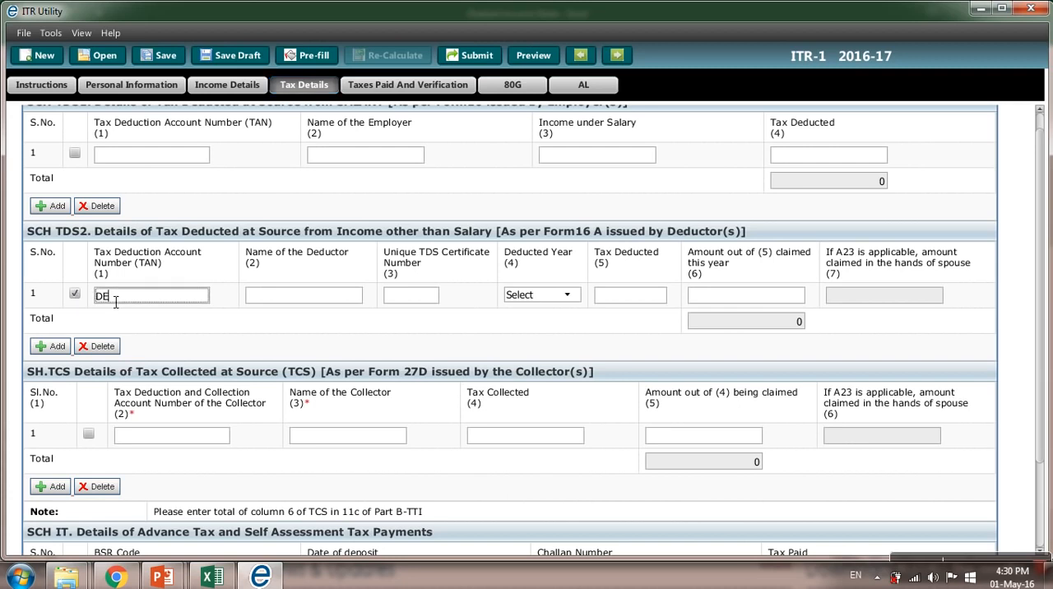
{"action": "key", "text": "Tab"}
{"action": "type", "text": "MAX"}
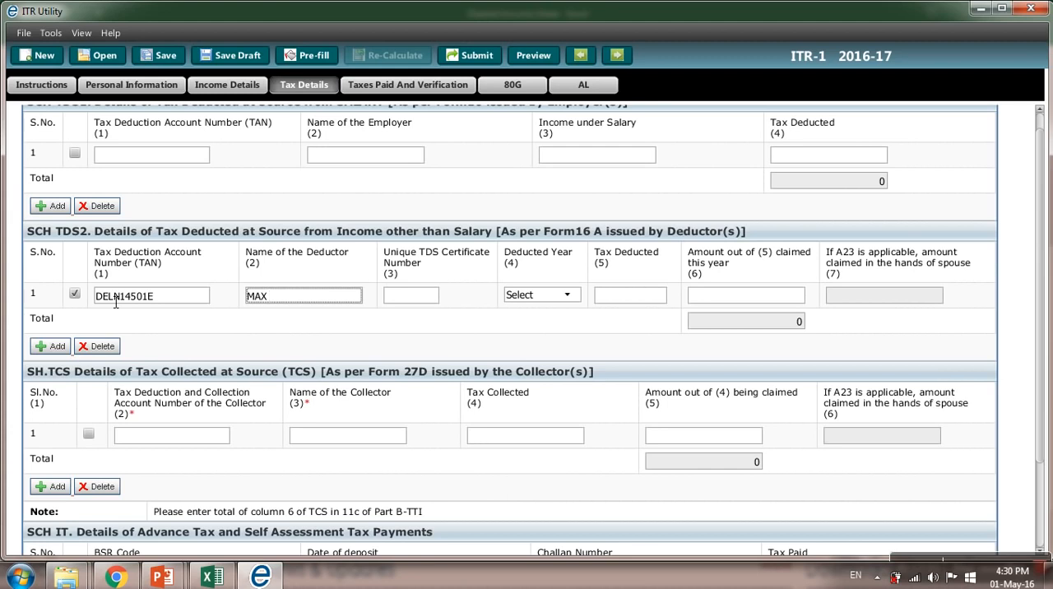
{"action": "key", "text": "Tab"}
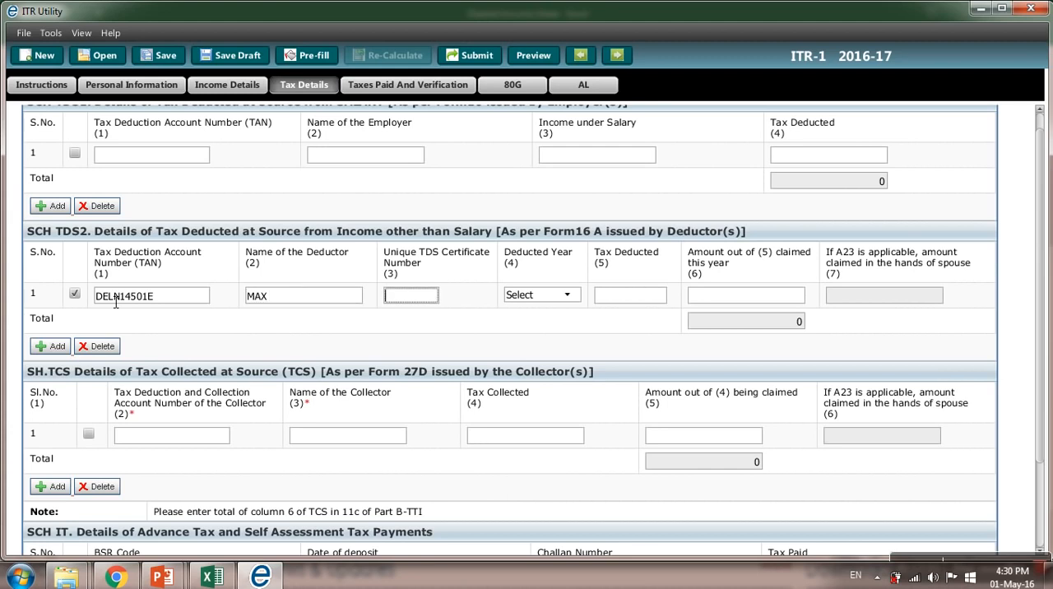
Step: Complete the TDS2 row with the TDS certificate number, deducted year 2015, tax deducted 1800 and amount claimed this year 1800
{"action": "key", "text": "Tab"}
{"action": "key", "text": "Down"}
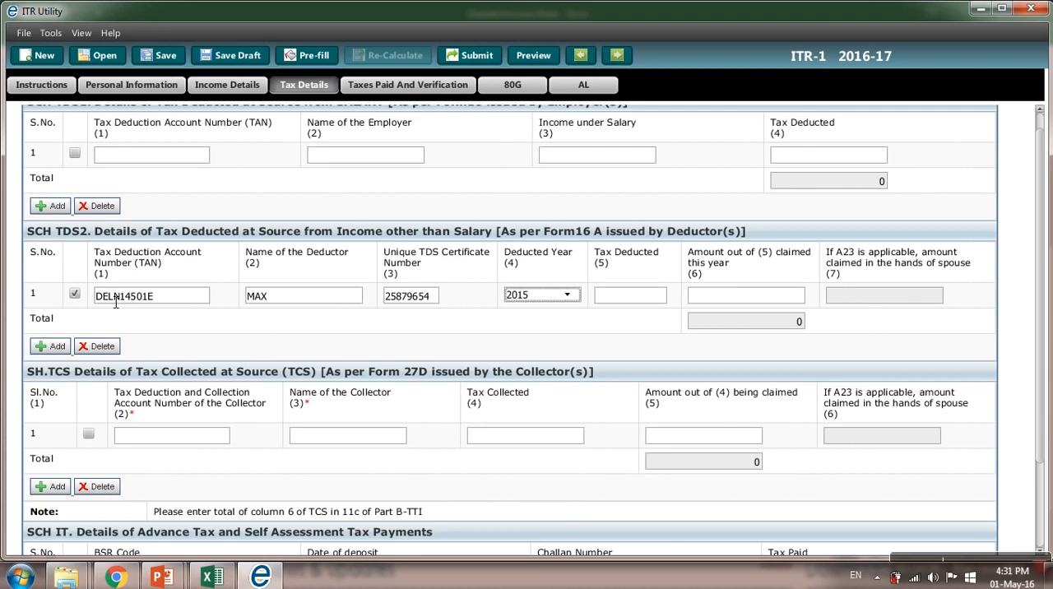
{"action": "key", "text": "Tab"}
{"action": "type", "text": "1800"}
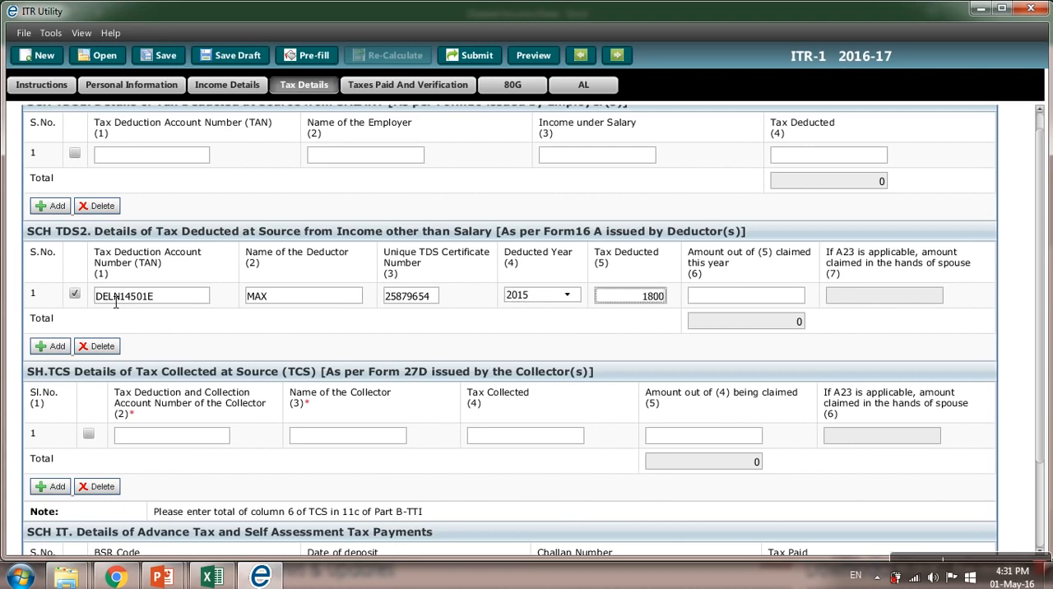
{"action": "key", "text": "Tab"}
{"action": "type", "text": "1800"}
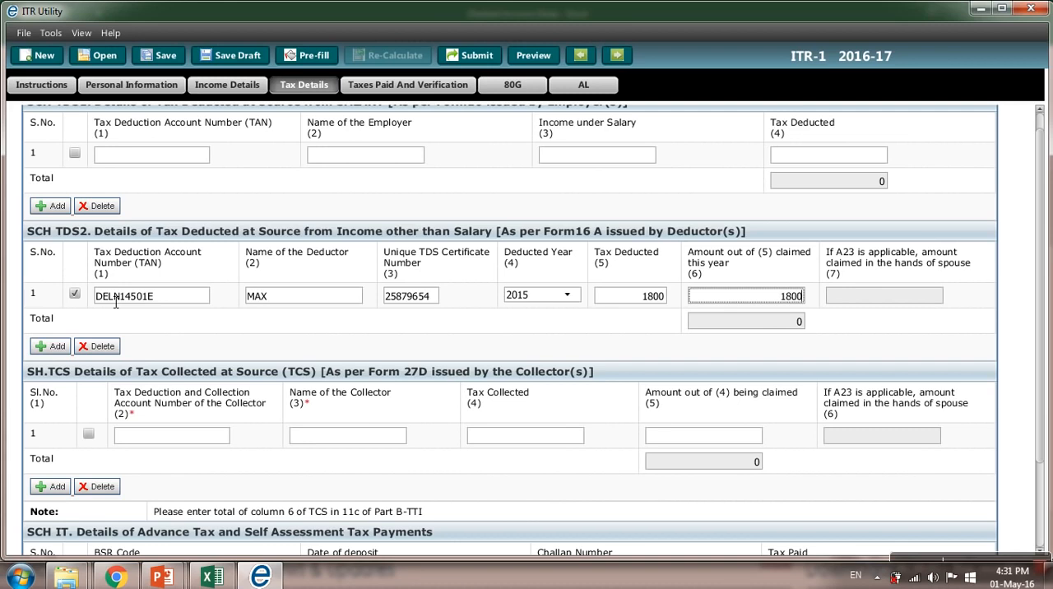
Step: In Taxes Paid and Verification, set the total number of savings and current bank accounts held to 1
{"action": "key", "text": "Tab"}
{"action": "key", "text": "Tab"}
{"action": "left_click", "coordinate": [377, 90]}
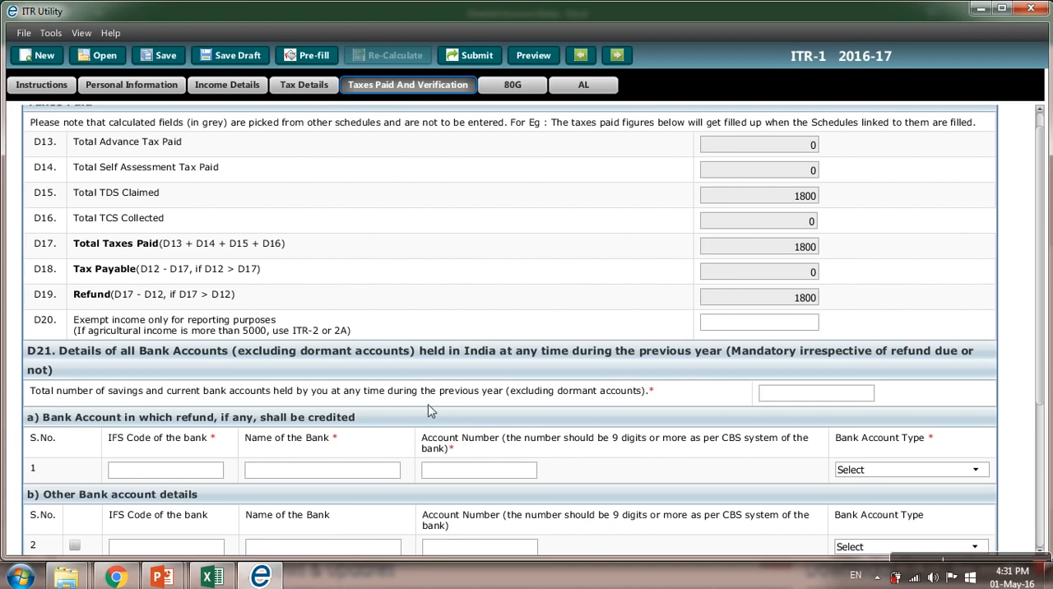
{"action": "left_click", "coordinate": [791, 400]}
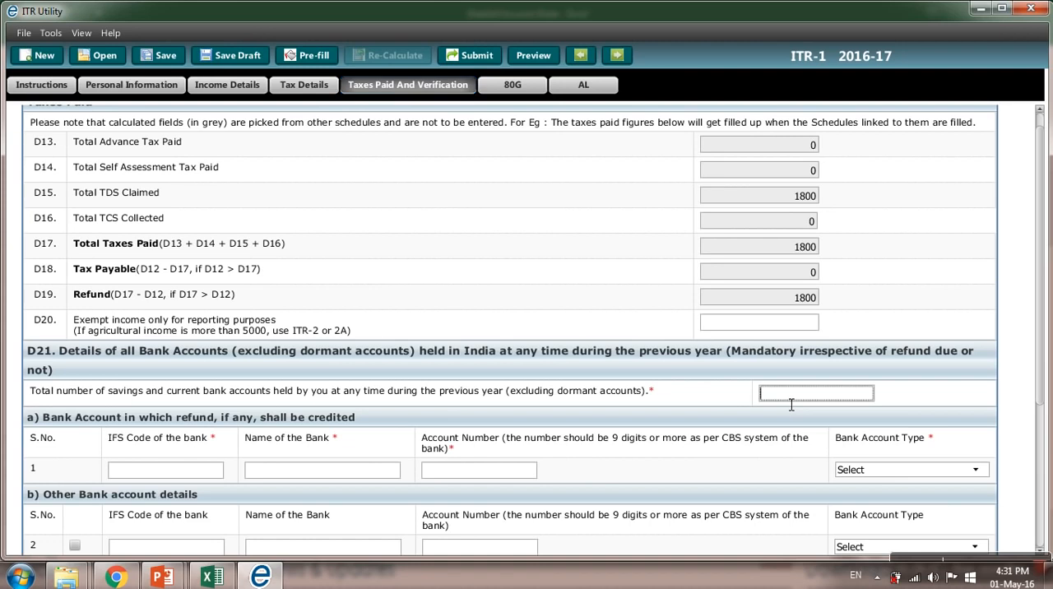
{"action": "type", "text": "1"}
Step: Copy the IFS code PUNB0498900 from cell F12 of the Excel income sheet into the refund bank account row in ITR Utility
{"action": "left_click", "coordinate": [164, 474]}
{"action": "key", "text": "alt+Tab"}
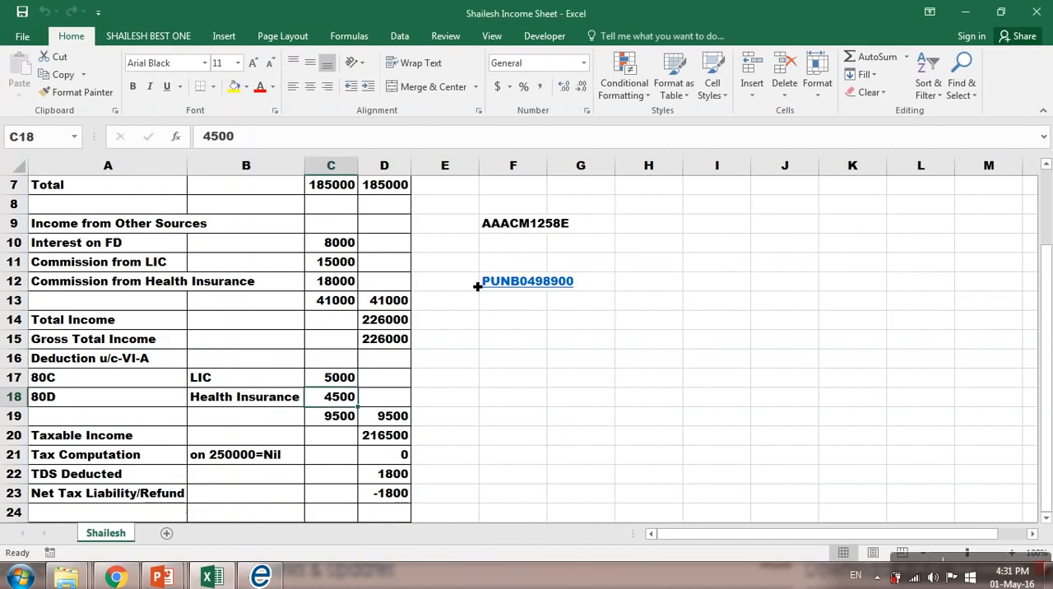
{"action": "left_click", "coordinate": [477, 283]}
{"action": "key", "text": "Right"}
{"action": "key", "text": "ctrl+c"}
{"action": "key", "text": "alt+Tab"}
{"action": "key", "text": "ctrl+v"}
Step: Enter the bank account number for the refund account and set its bank account type to Savings
{"action": "key", "text": "Tab"}
{"action": "key", "text": "Tab"}
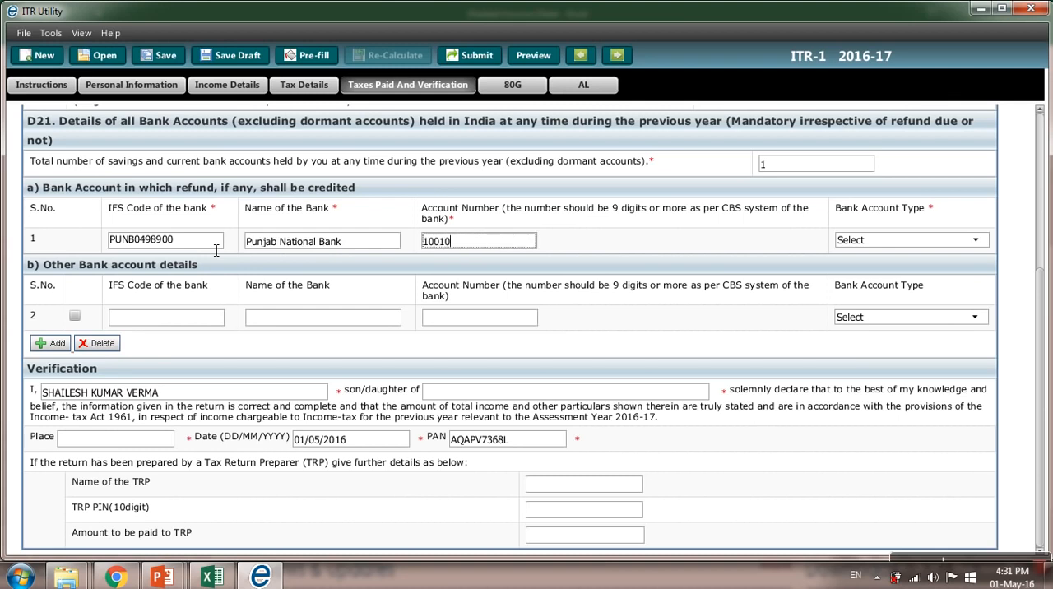
{"action": "key", "text": "Tab"}
{"action": "key", "text": "Down"}
{"action": "key", "text": "Tab"}
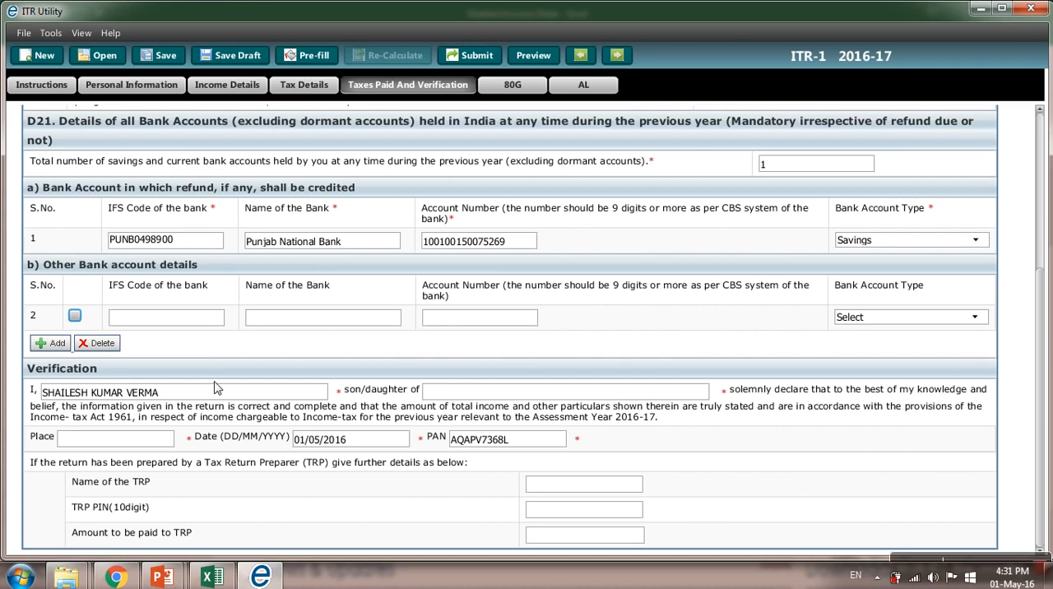
Step: Complete the Verification section with the parent's name, place DELHI and date 01/05/2016
{"action": "left_click", "coordinate": [456, 398]}
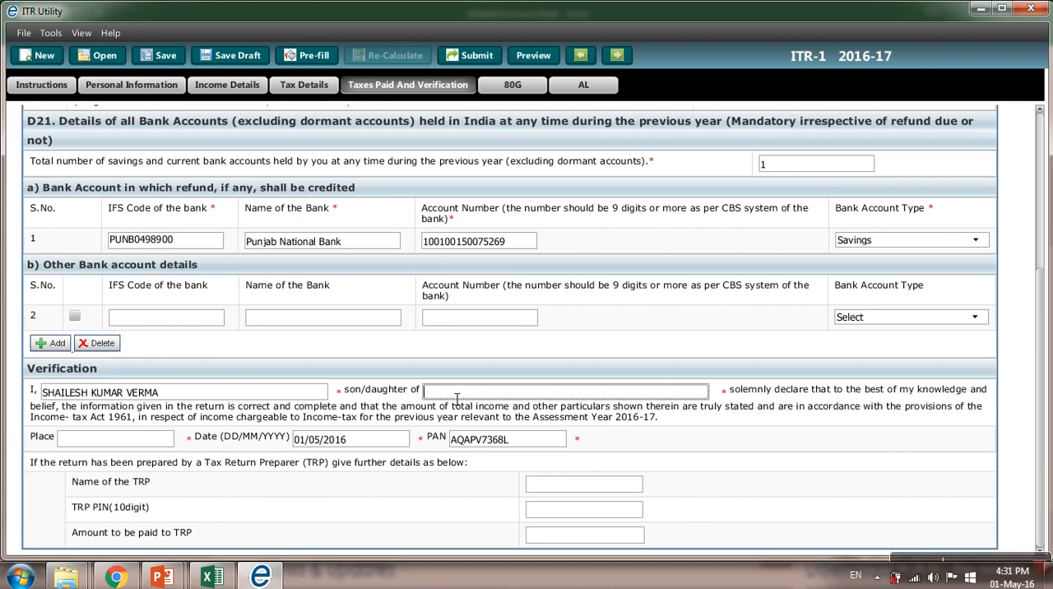
{"action": "key", "text": "Tab"}
{"action": "type", "text": "DELHI"}
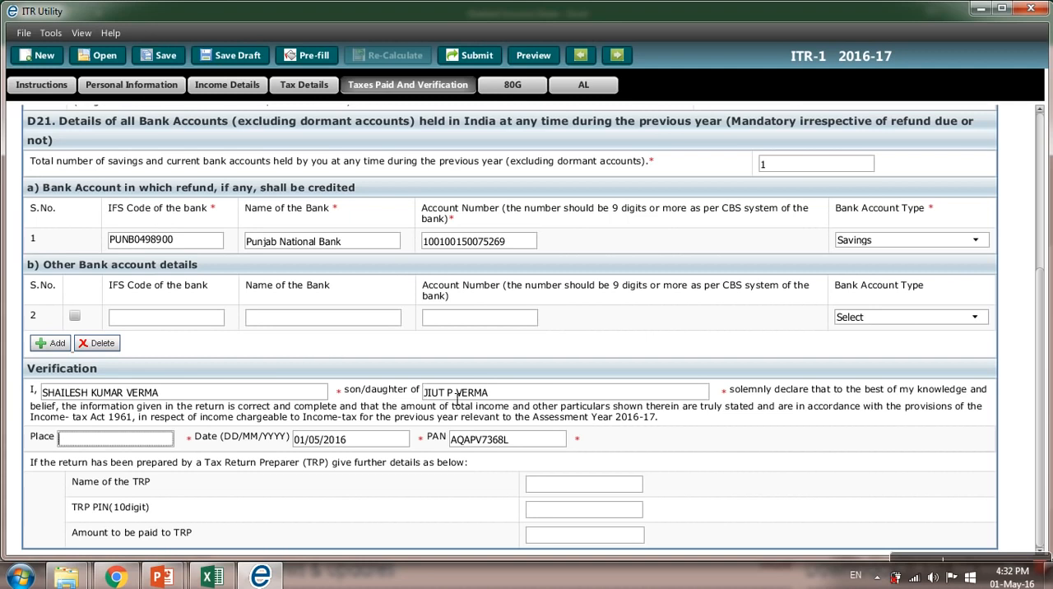
{"action": "key", "text": "Tab"}
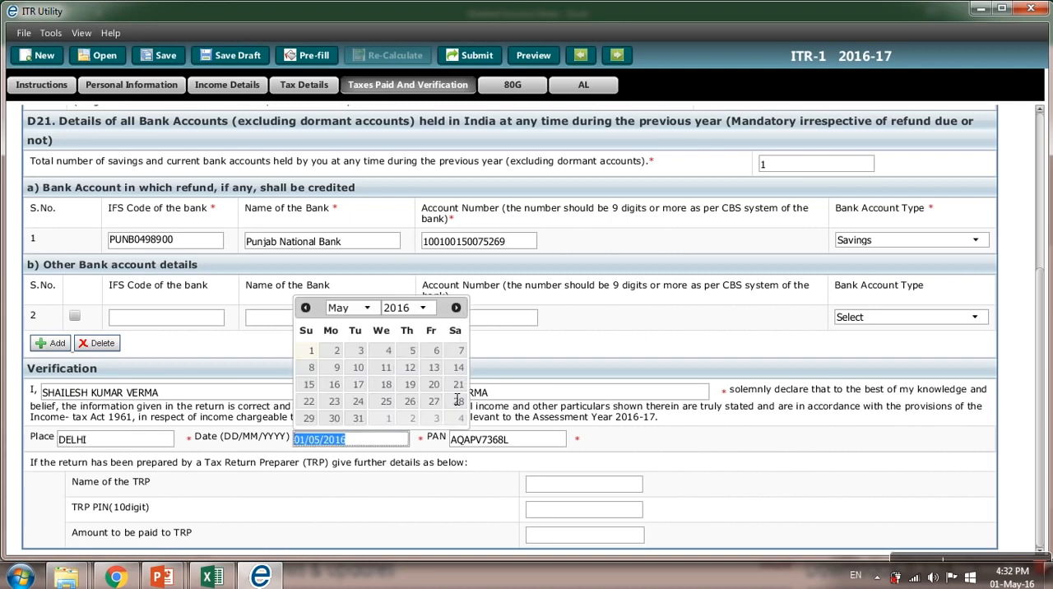
{"action": "left_click", "coordinate": [316, 352]}
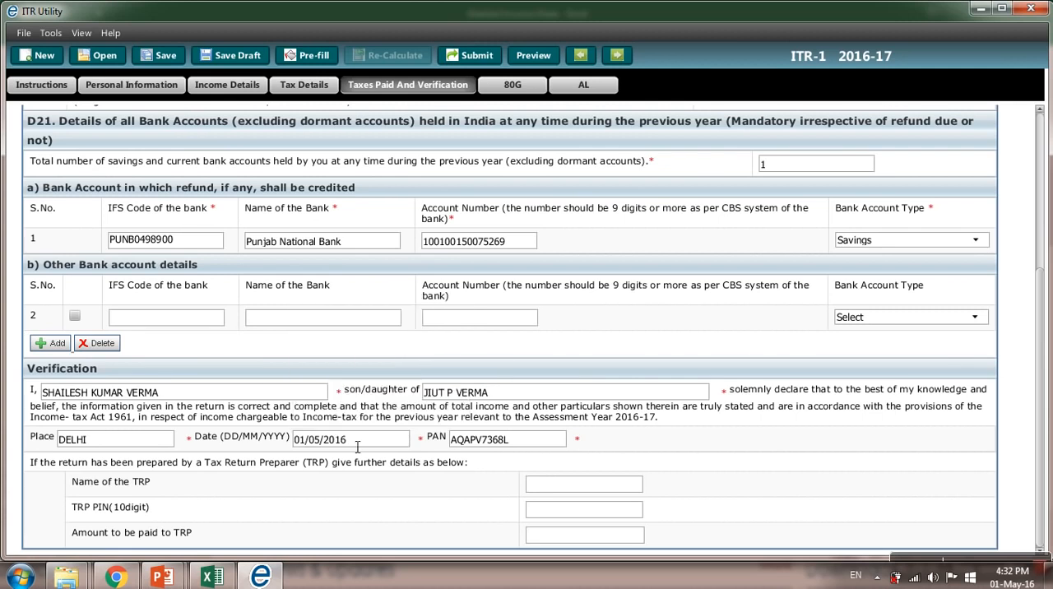
Step: Look over the TRP fields, the 80G donation schedules and the AL asset and liability schedule
{"action": "left_click", "coordinate": [556, 489]}
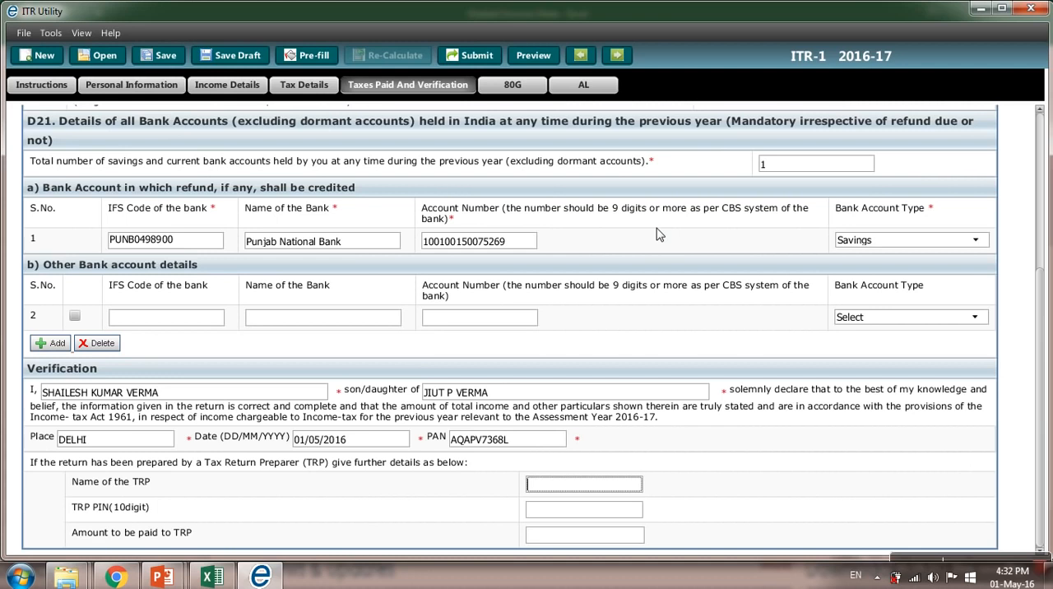
{"action": "left_click", "coordinate": [508, 86]}
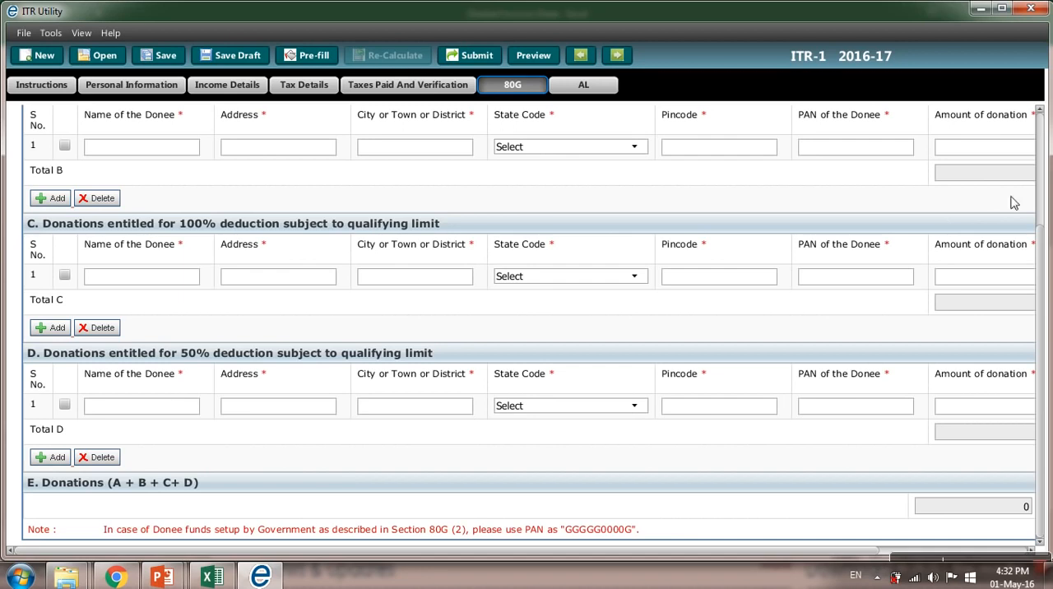
{"action": "scroll", "coordinate": [1038, 160], "scroll_direction": "up", "scroll_amount": 3}
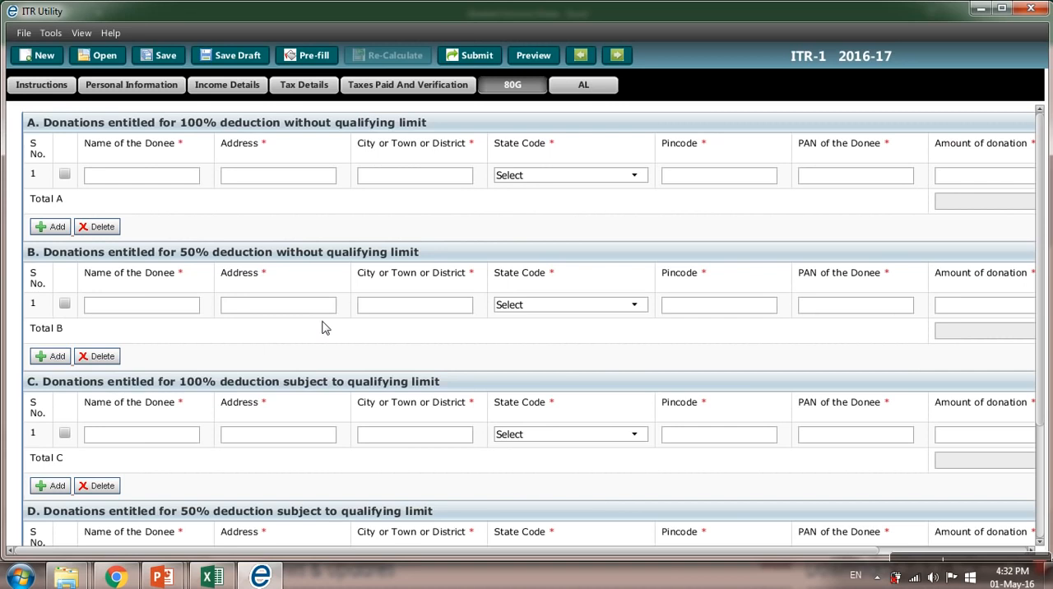
{"action": "left_click", "coordinate": [580, 88]}
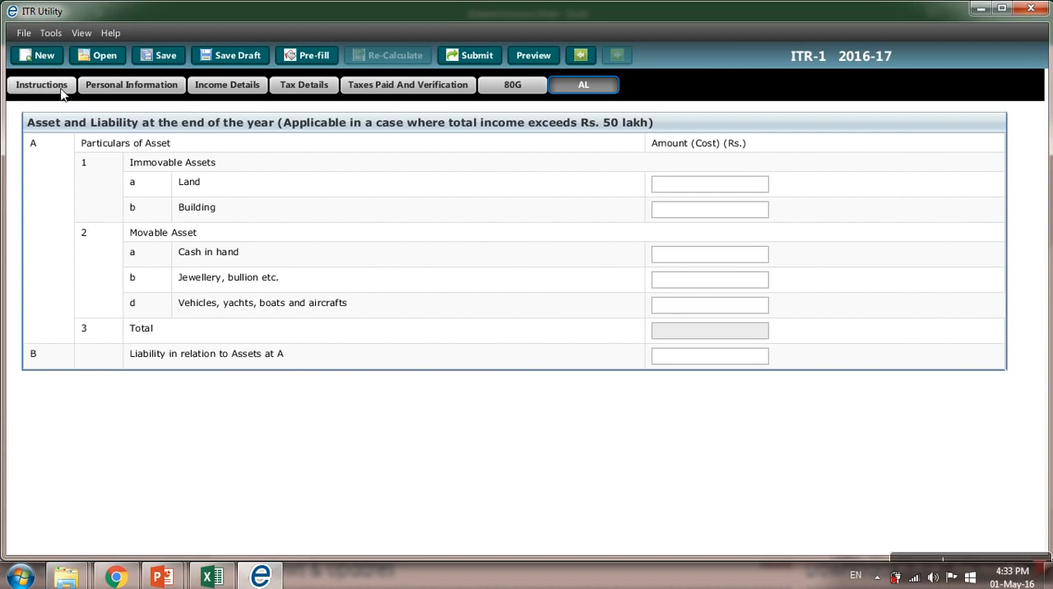
Step: Recheck the return's sections from Personal Information through Taxes Paid and Verification, 80G and AL
{"action": "left_click", "coordinate": [125, 89]}
{"action": "left_click", "coordinate": [217, 86]}
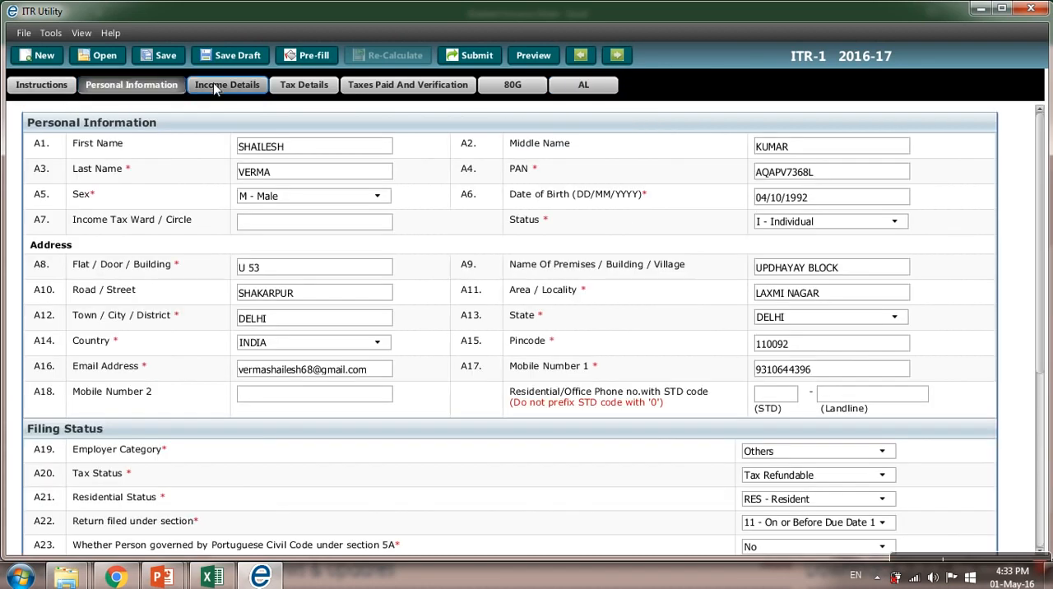
{"action": "left_click", "coordinate": [286, 87]}
{"action": "left_click", "coordinate": [367, 82]}
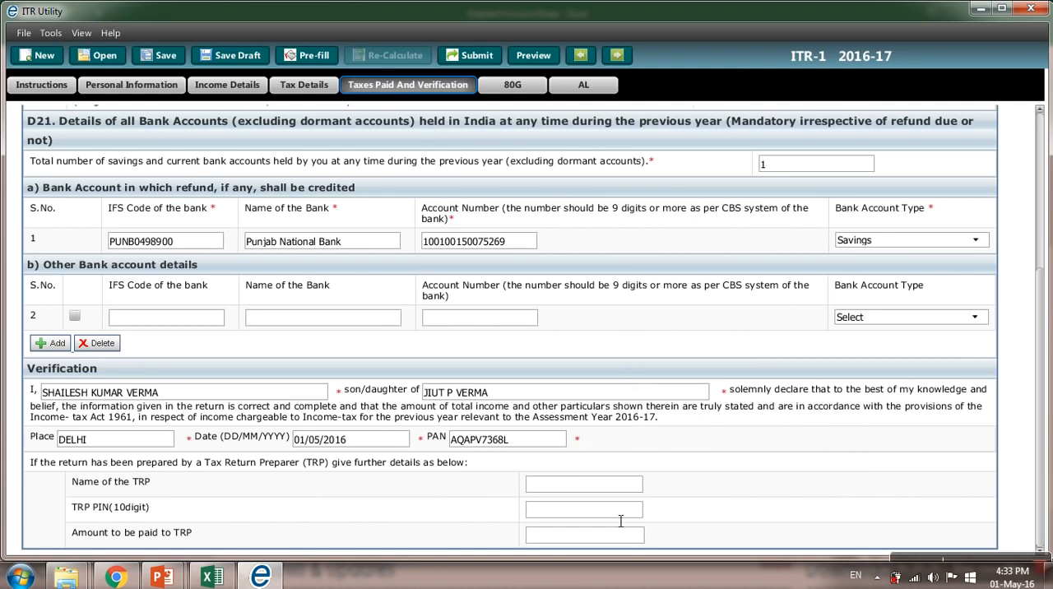
{"action": "left_click", "coordinate": [507, 89]}
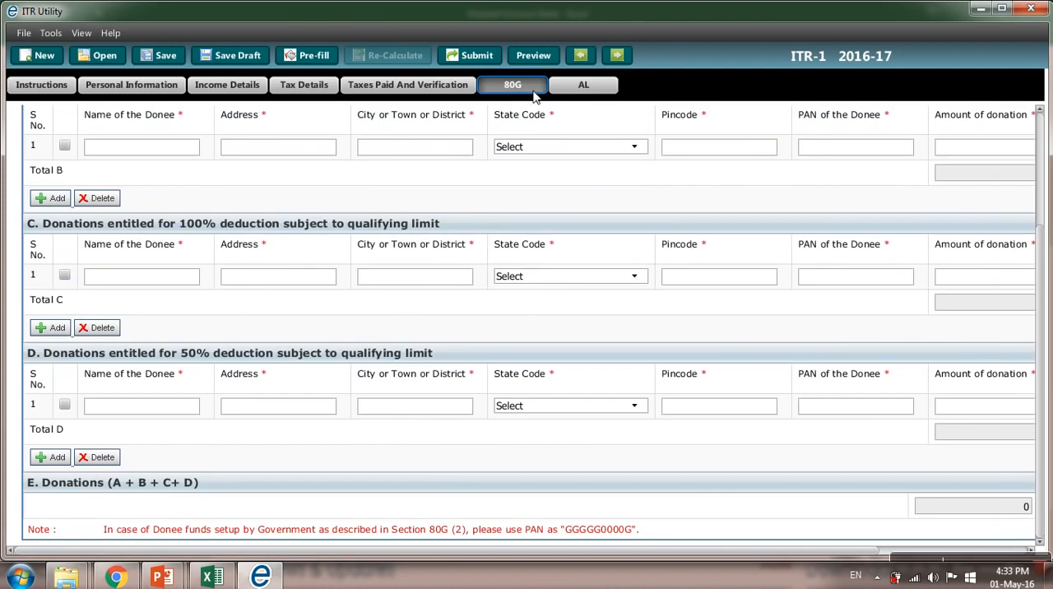
{"action": "left_click", "coordinate": [574, 89]}
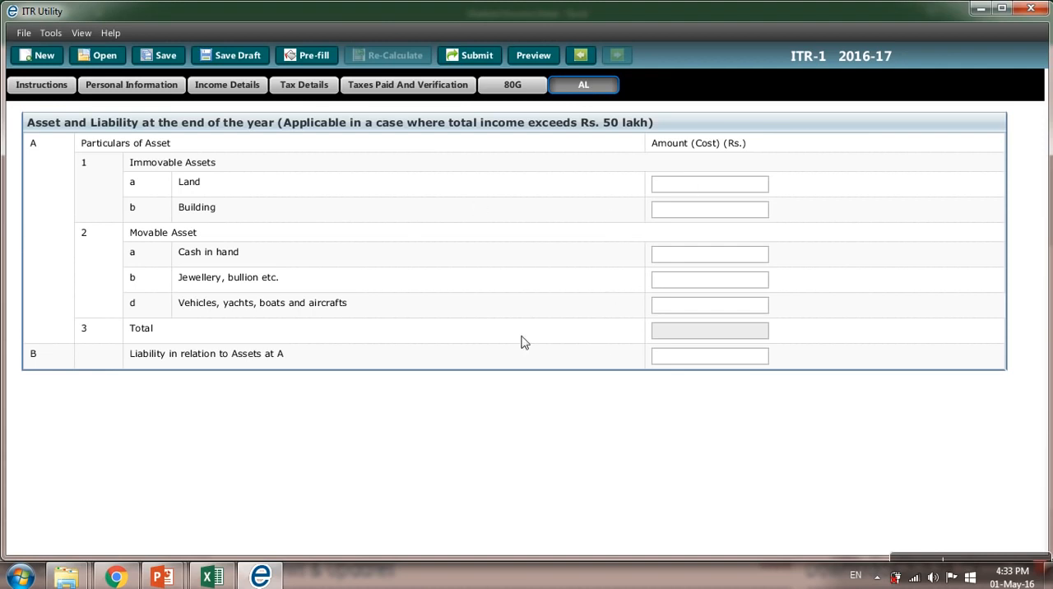
Step: Save the return as an XML file in the ITR Lectures folder on drive D, named with the taxpayer's first name plus 201516RETURN
{"action": "left_click", "coordinate": [163, 55]}
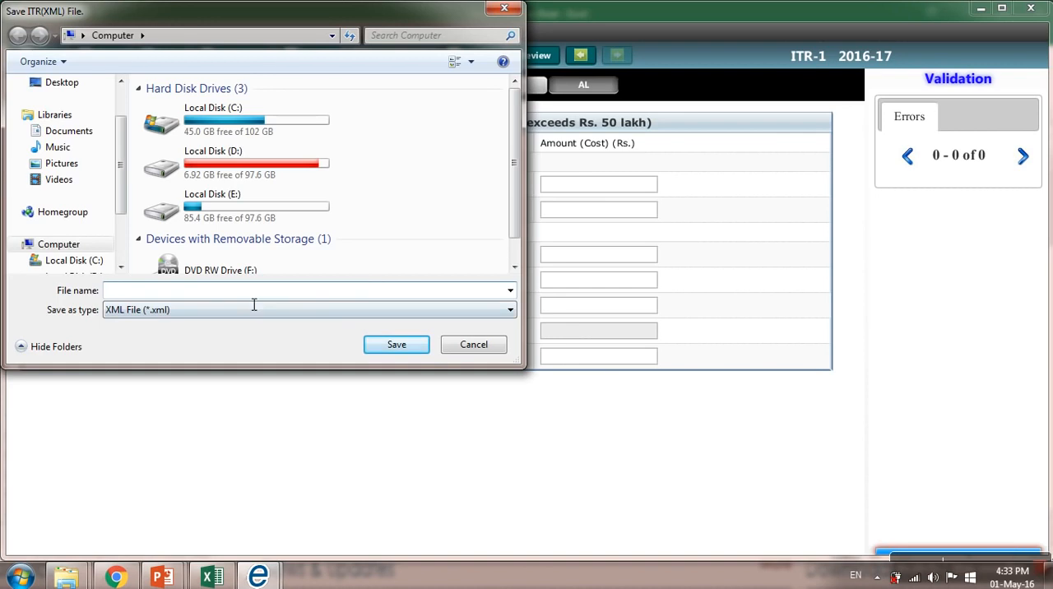
{"action": "double_click", "coordinate": [237, 165]}
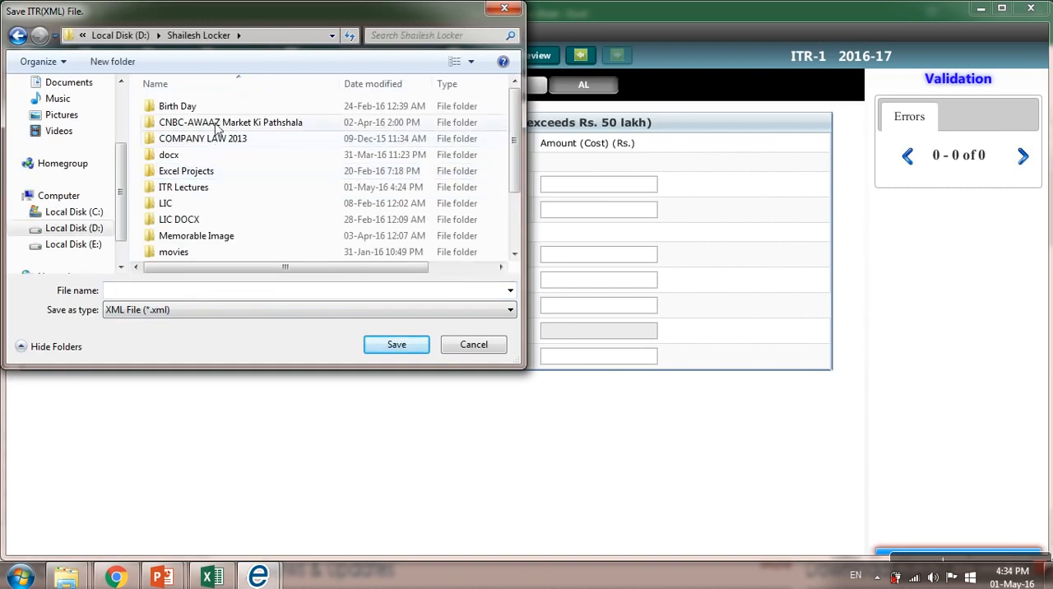
{"action": "double_click", "coordinate": [210, 190]}
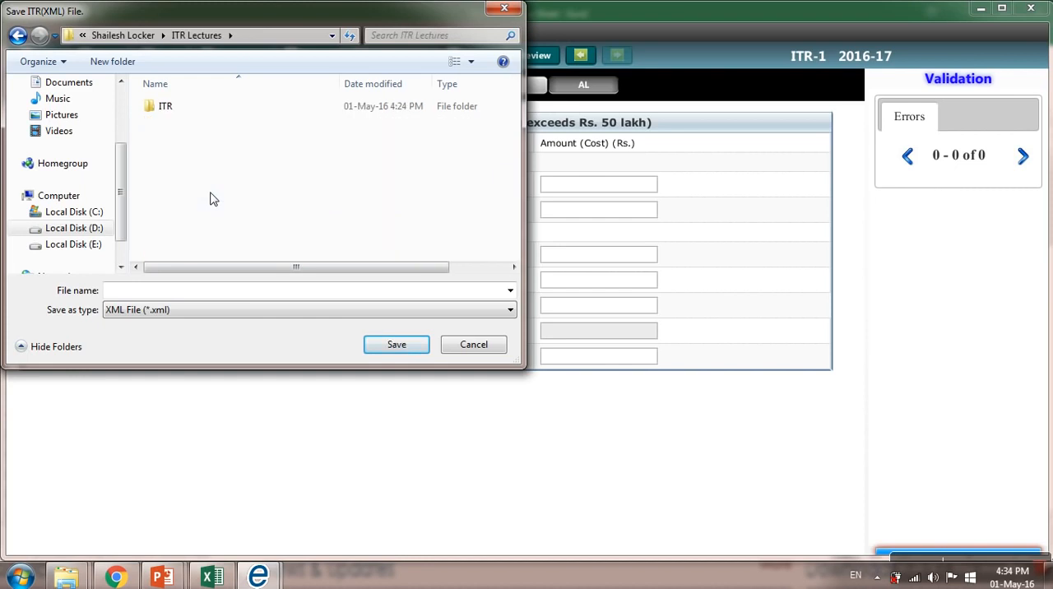
{"action": "left_click", "coordinate": [202, 294]}
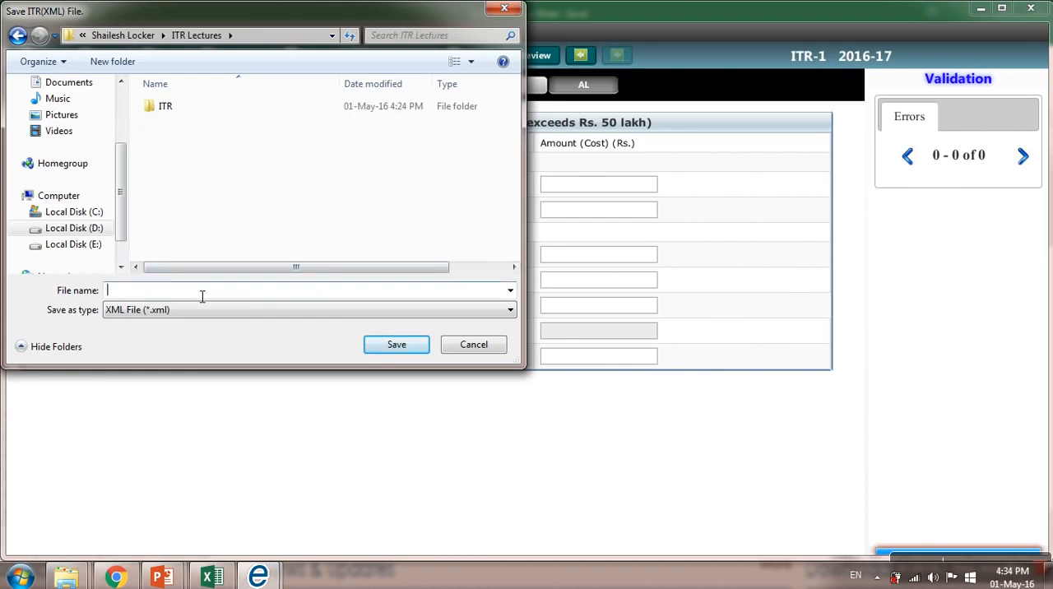
{"action": "type", "text": "S"}
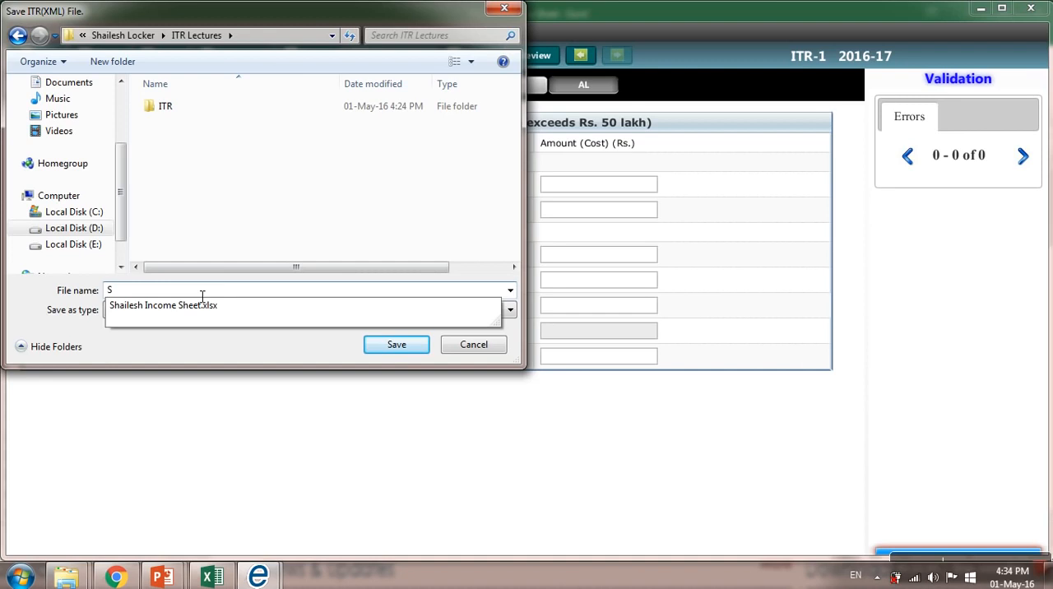
{"action": "type", "text": "HAILESH2015"}
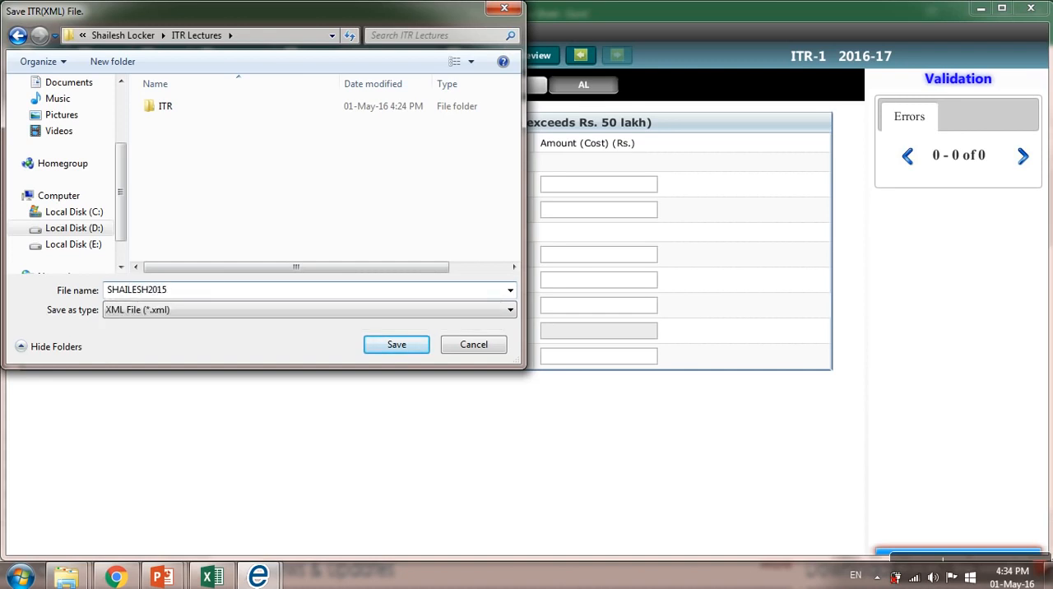
{"action": "type", "text": "16RETURN"}
{"action": "key", "text": "Return"}
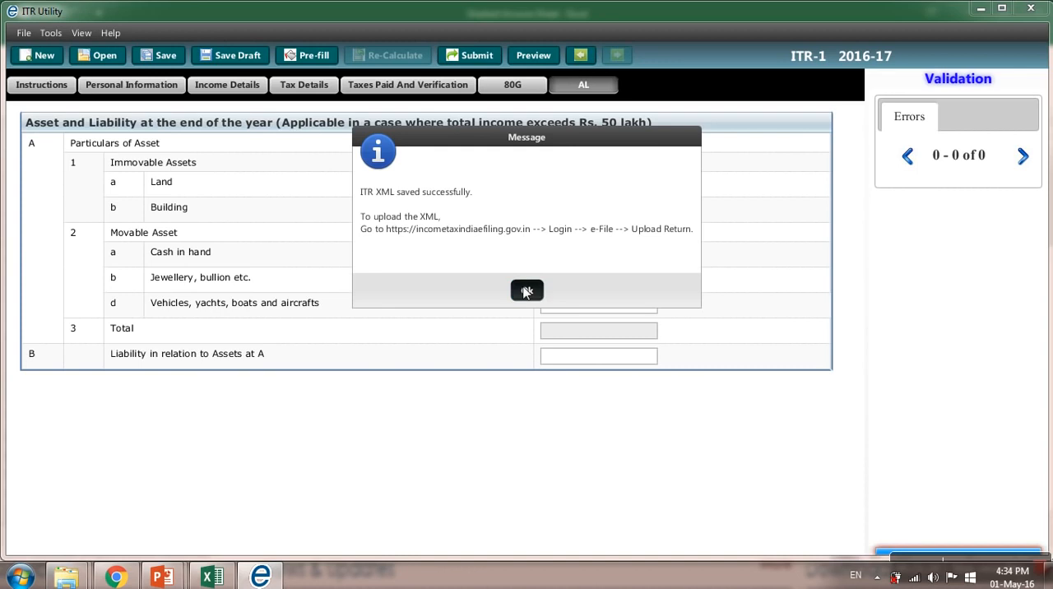
{"action": "left_click", "coordinate": [526, 291]}
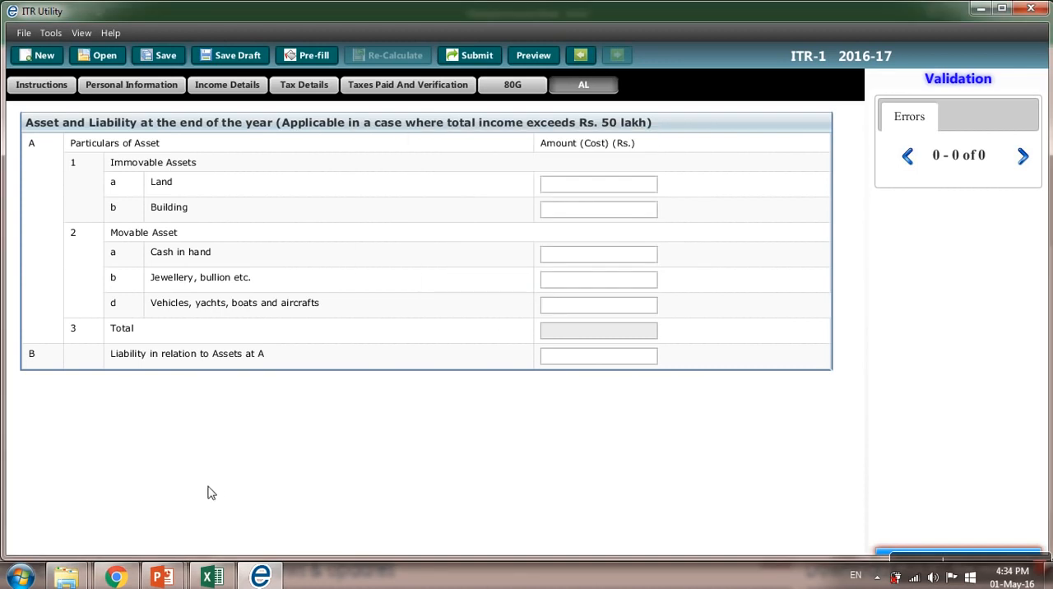
Step: Switch to the ITR Lectures folder in Windows Explorer, open the saved return XML to inspect its contents, and close it
{"action": "key", "text": "alt+Tab"}
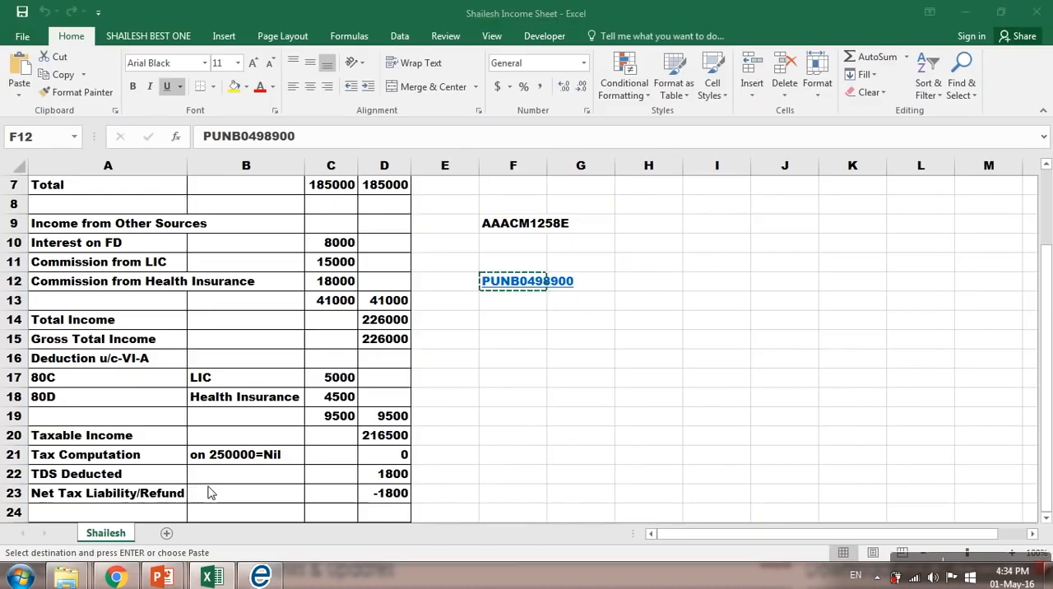
{"action": "key", "text": "alt+Tab"}
{"action": "key", "text": "alt+Tab"}
{"action": "key", "text": "alt"}
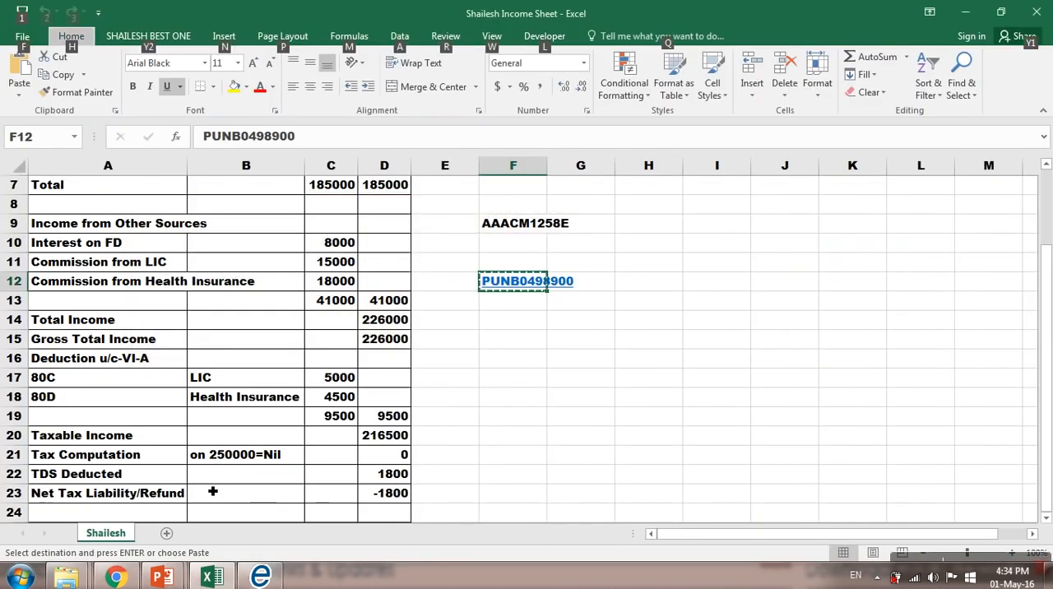
{"action": "left_click", "coordinate": [69, 576]}
{"action": "left_click", "coordinate": [128, 512]}
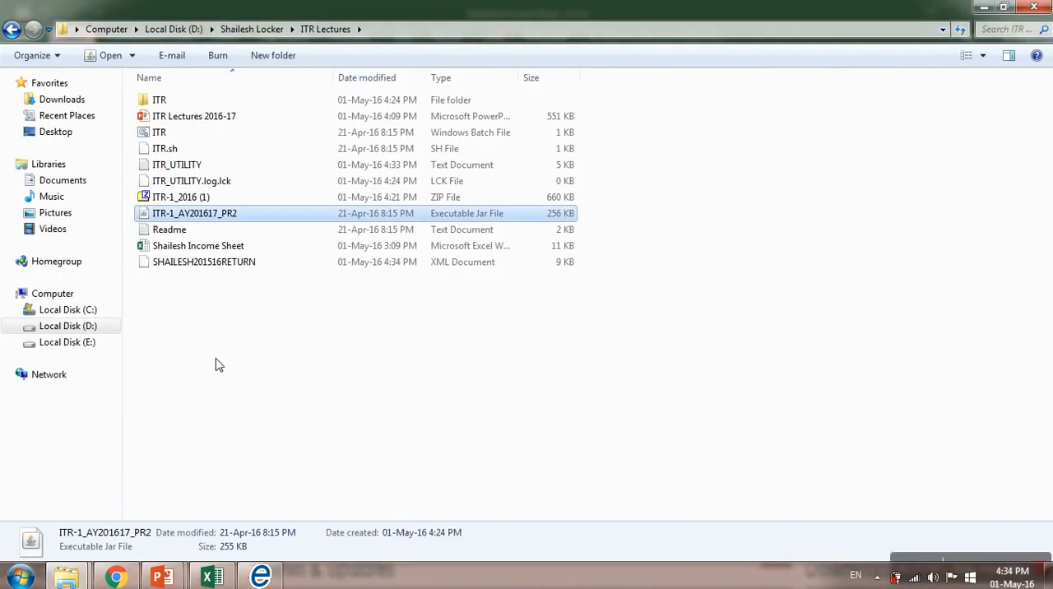
{"action": "left_click", "coordinate": [204, 266]}
{"action": "double_click", "coordinate": [204, 268]}
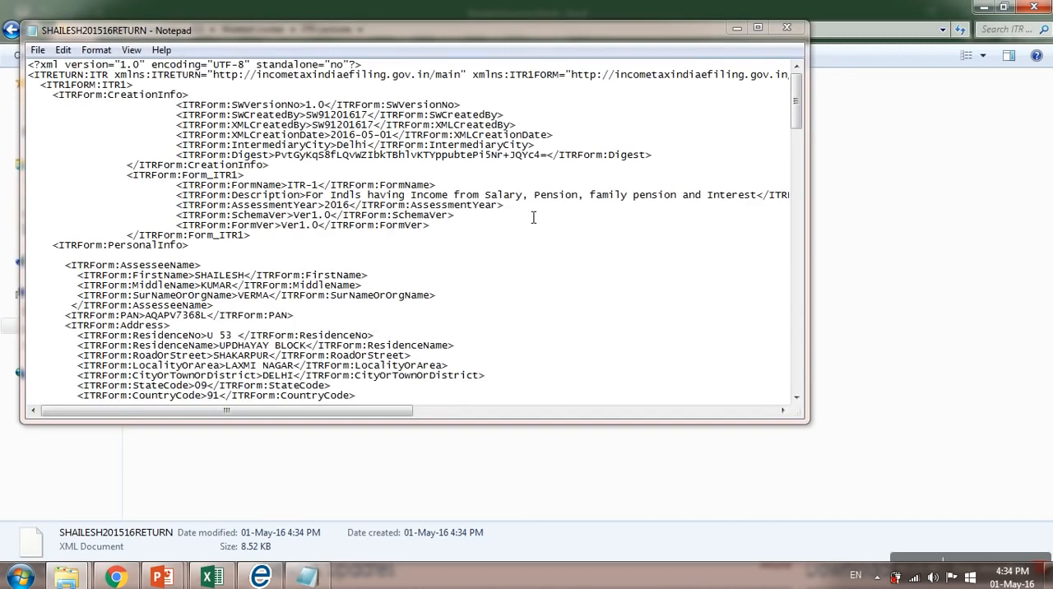
{"action": "left_click", "coordinate": [786, 28]}
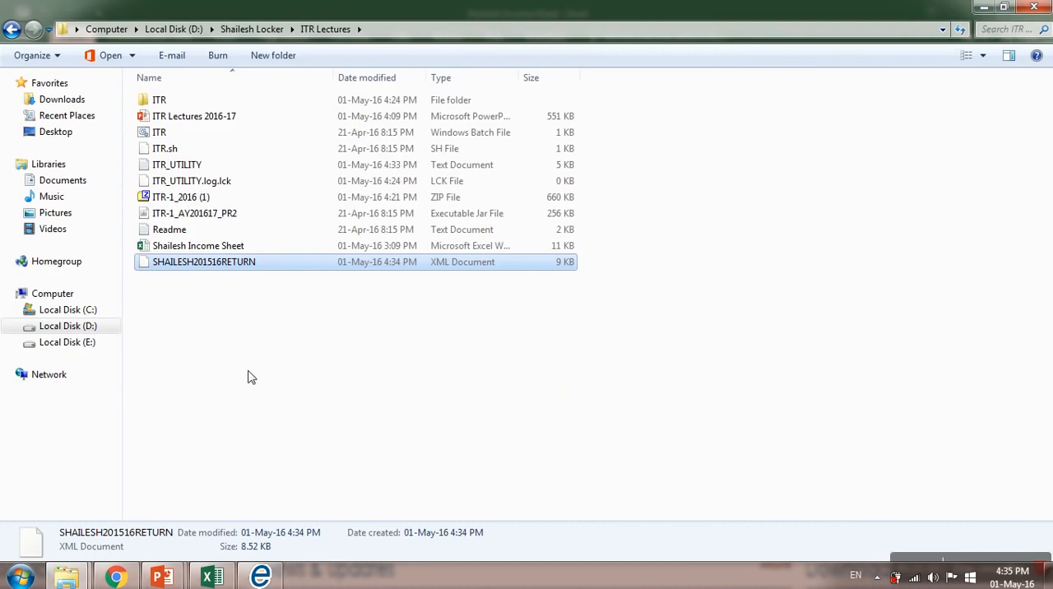
Step: Switch to Chrome and reload the e-Filing home page incometaxindiaefiling.gov.in
{"action": "left_click", "coordinate": [116, 576]}
{"action": "left_click", "coordinate": [449, 31]}
{"action": "key", "text": "Return"}
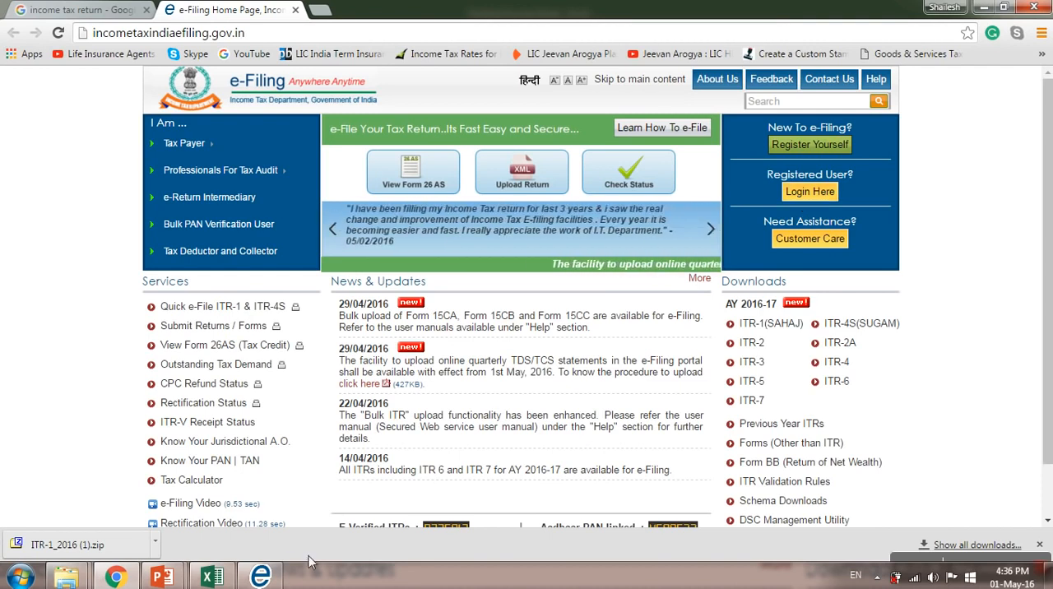
Step: Recheck Personal Information, Income Details and the bank and verification entries in ITR Utility, and return to the e-Filing page in Chrome
{"action": "left_click", "coordinate": [262, 574]}
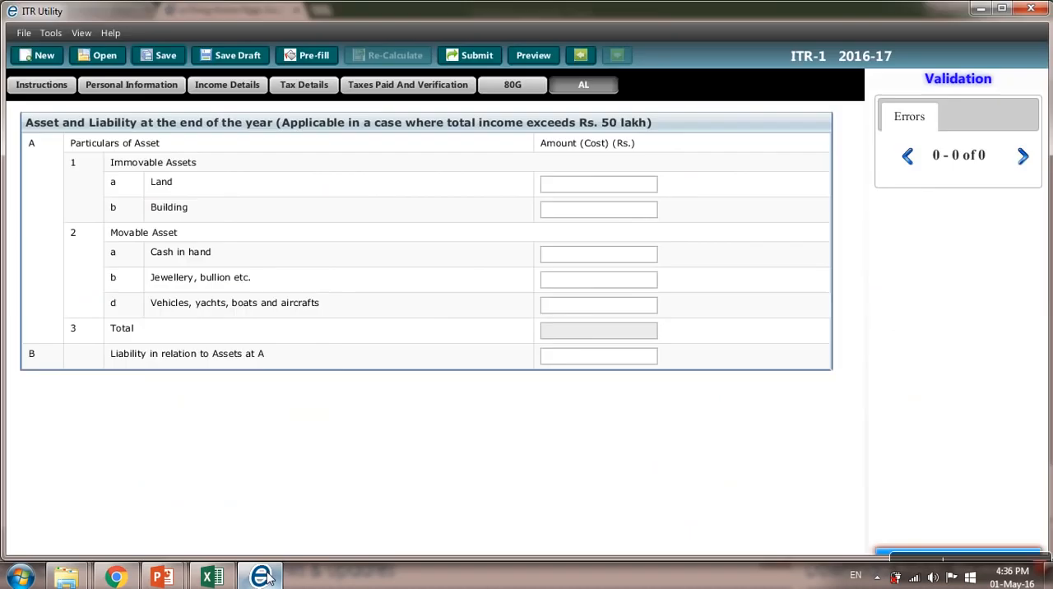
{"action": "left_click", "coordinate": [56, 90]}
{"action": "left_click", "coordinate": [138, 82]}
{"action": "left_click", "coordinate": [203, 89]}
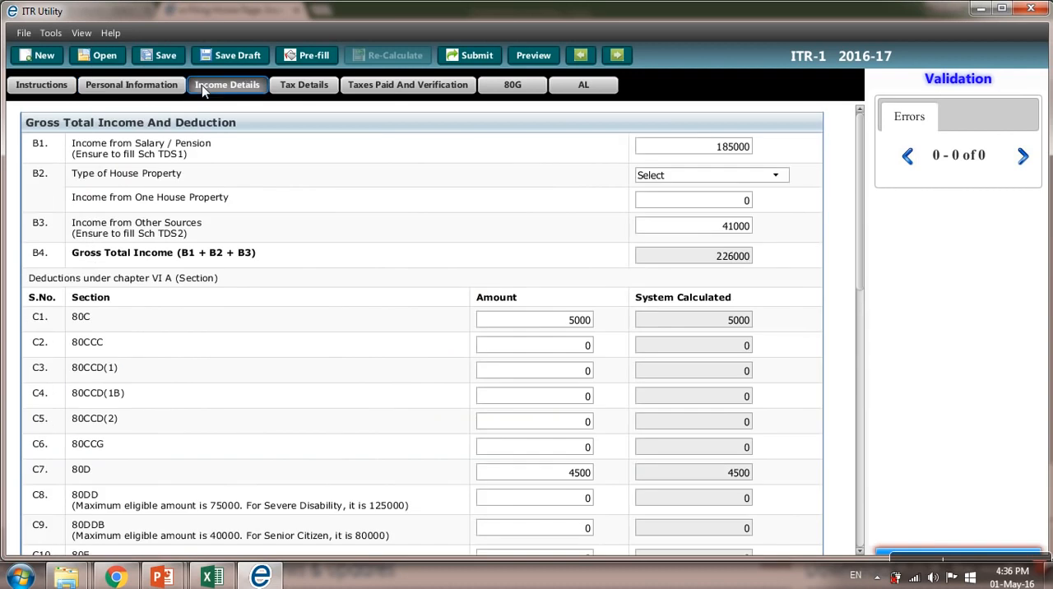
{"action": "left_click", "coordinate": [398, 88]}
{"action": "scroll", "coordinate": [327, 211], "scroll_direction": "down", "scroll_amount": 3}
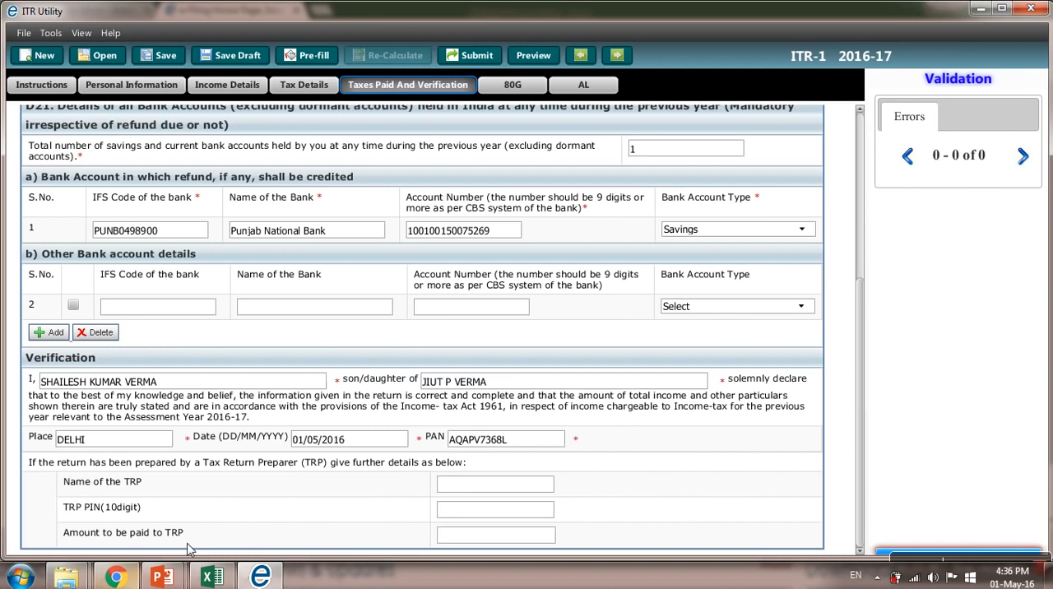
{"action": "mouse_move", "coordinate": [255, 581]}
{"action": "left_click", "coordinate": [118, 580]}
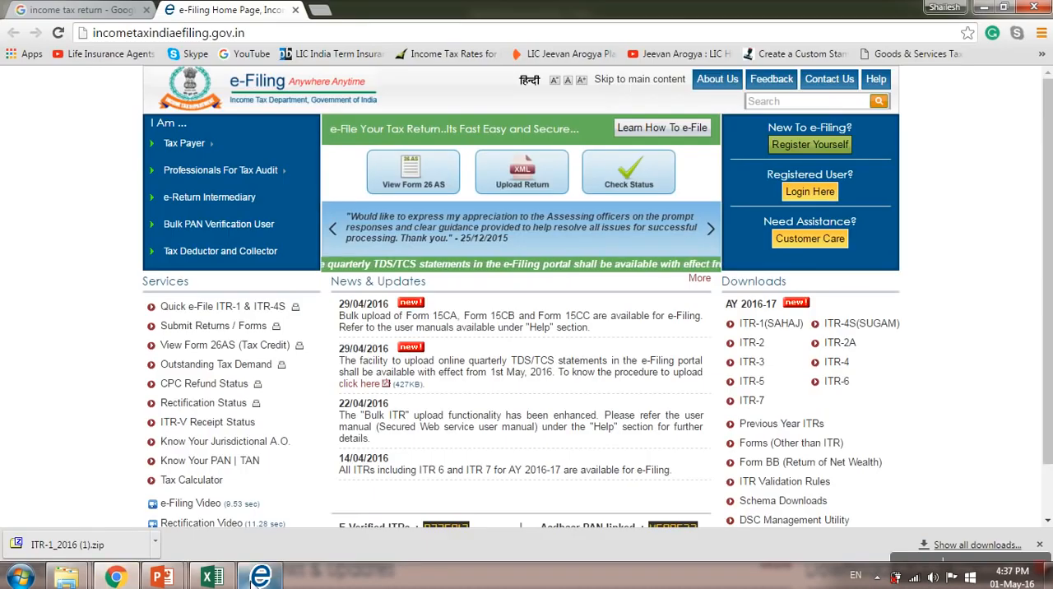